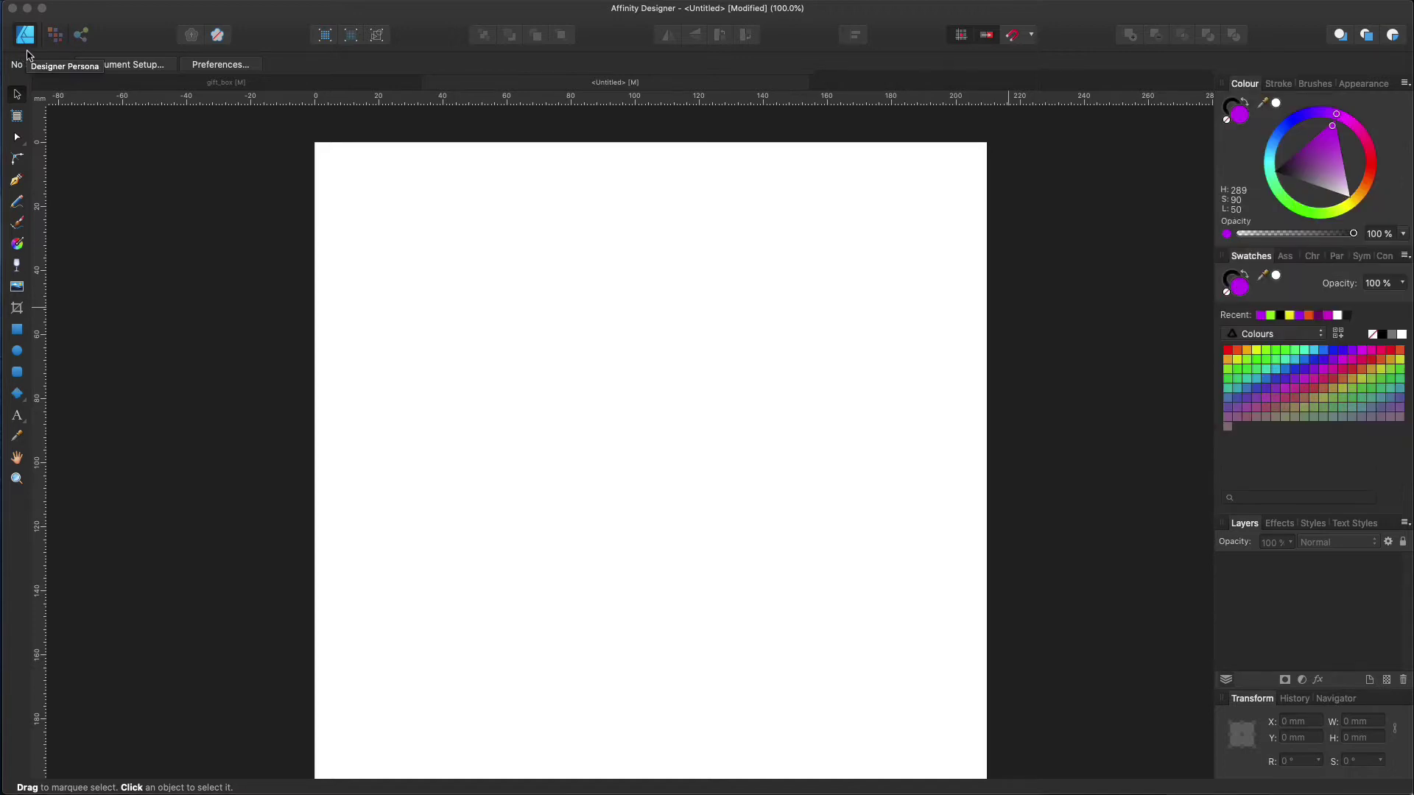
Draw a straight Pen line, a freehand Pencil line below it, and a purple Vector Brush stroke
left_click(17, 184)
left_click(450, 245)
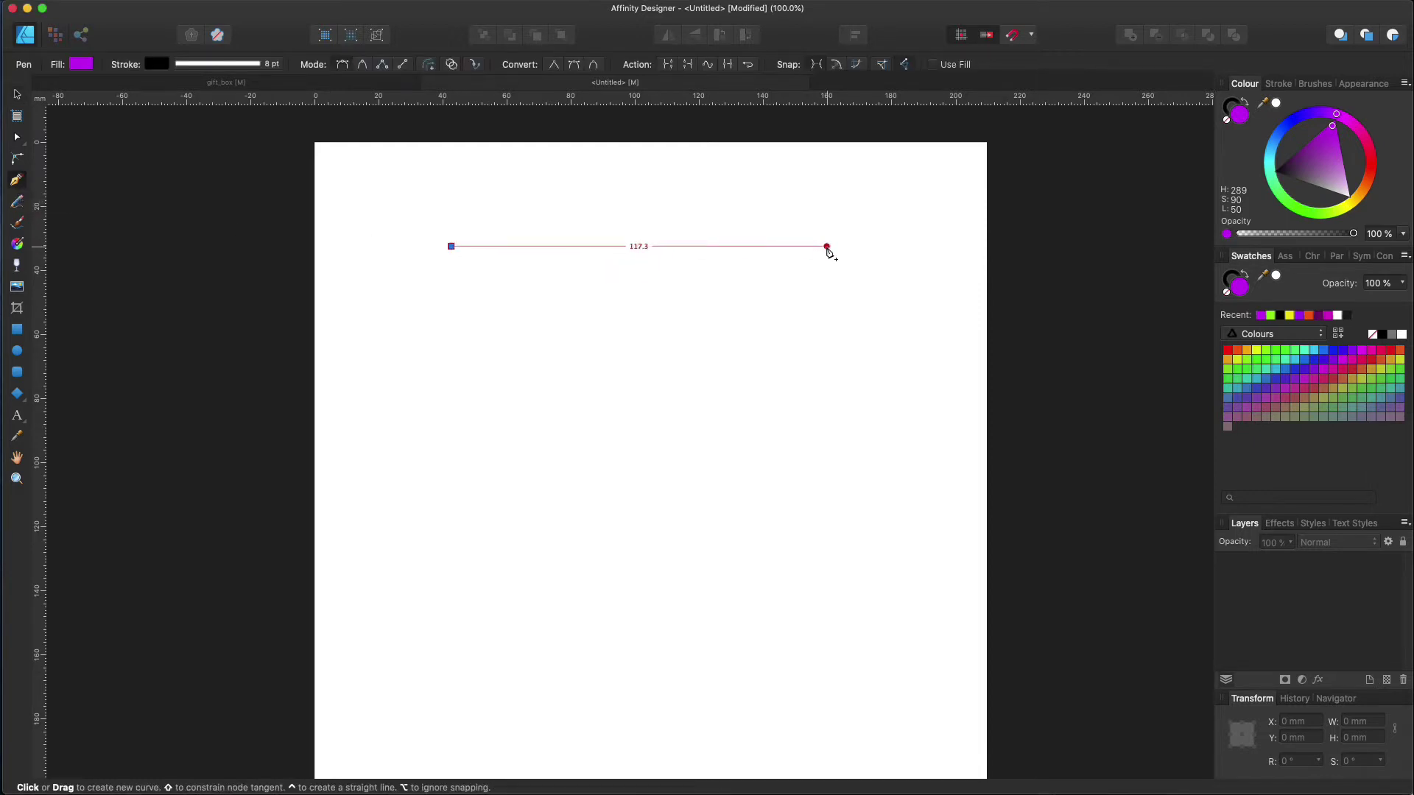
left_click(851, 247)
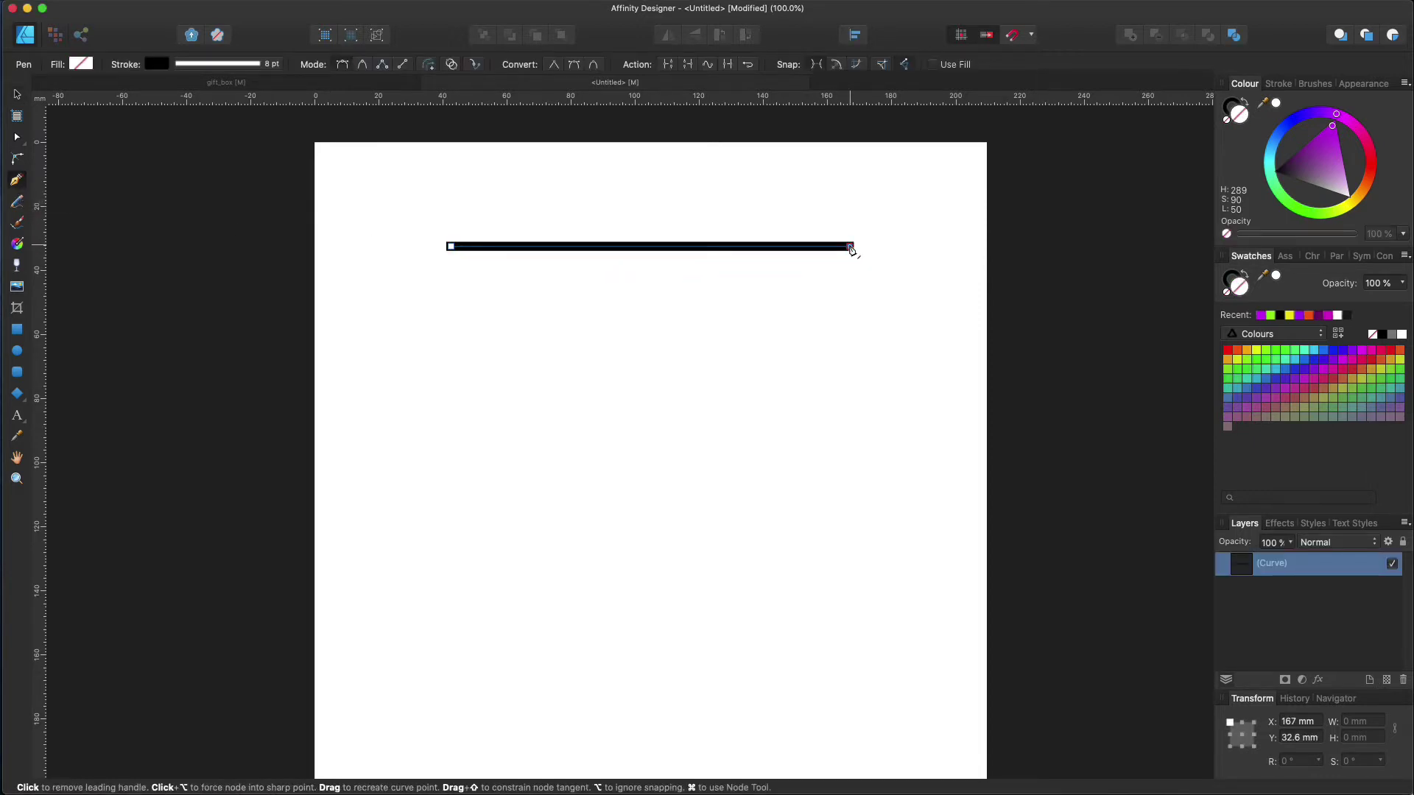
left_click(16, 203)
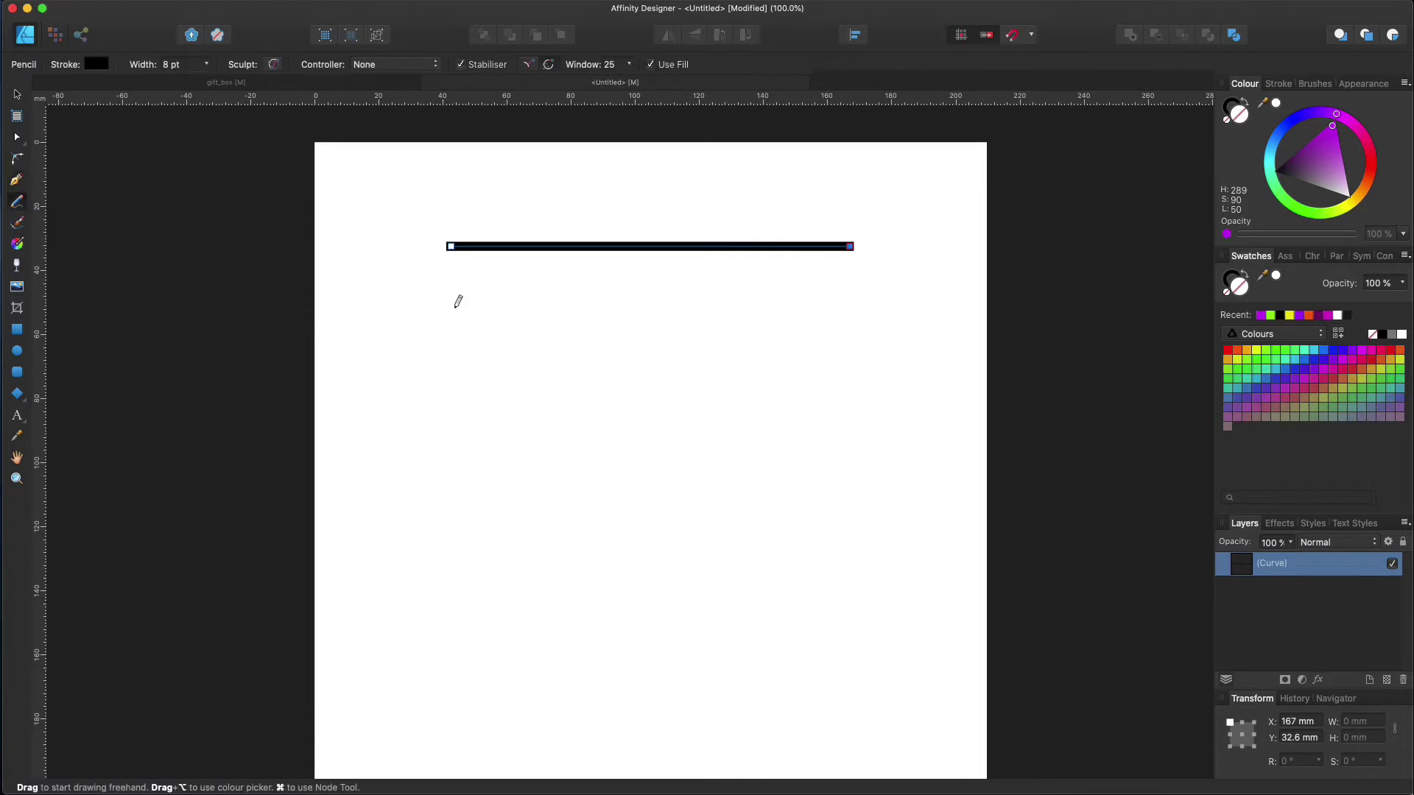
left_click_drag(445, 307, 889, 308)
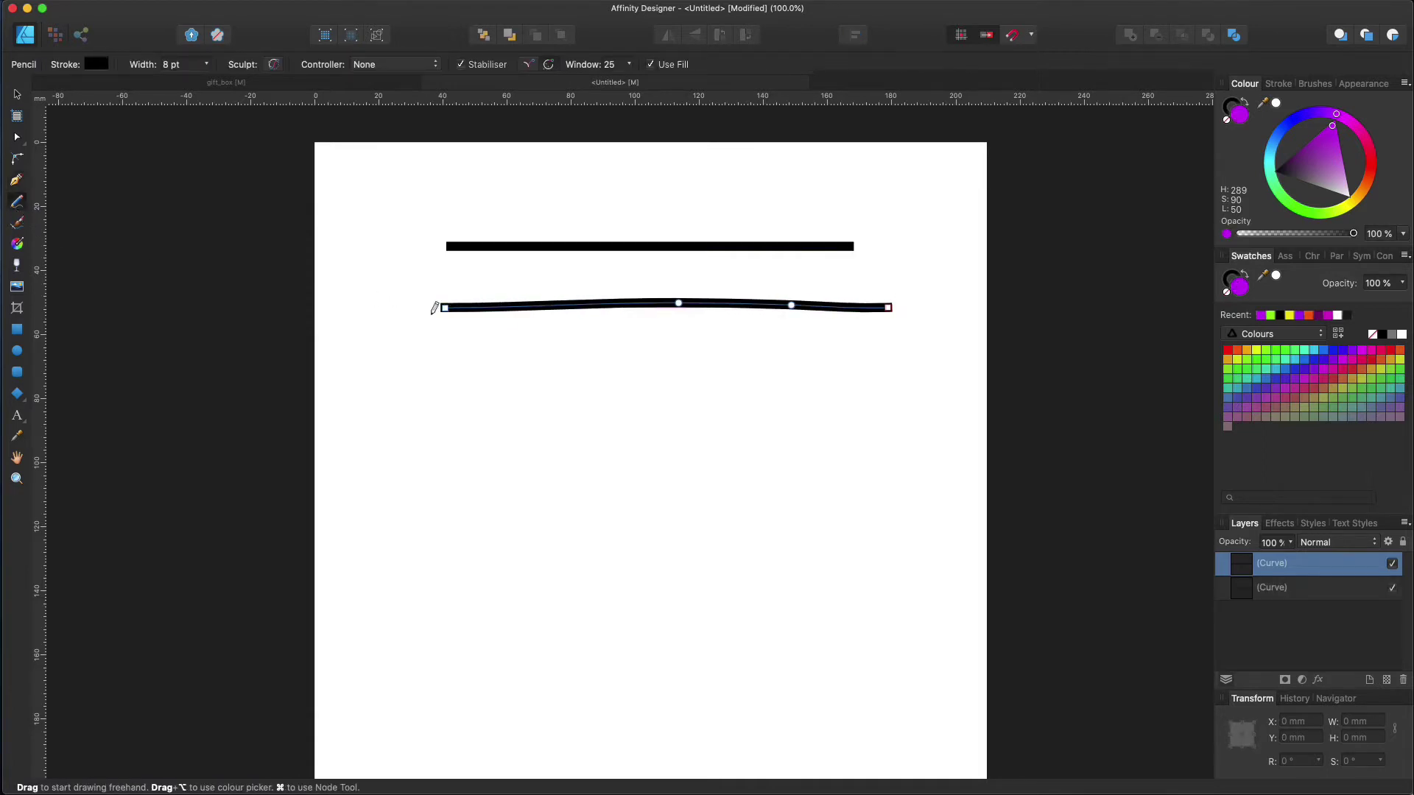
left_click(17, 222)
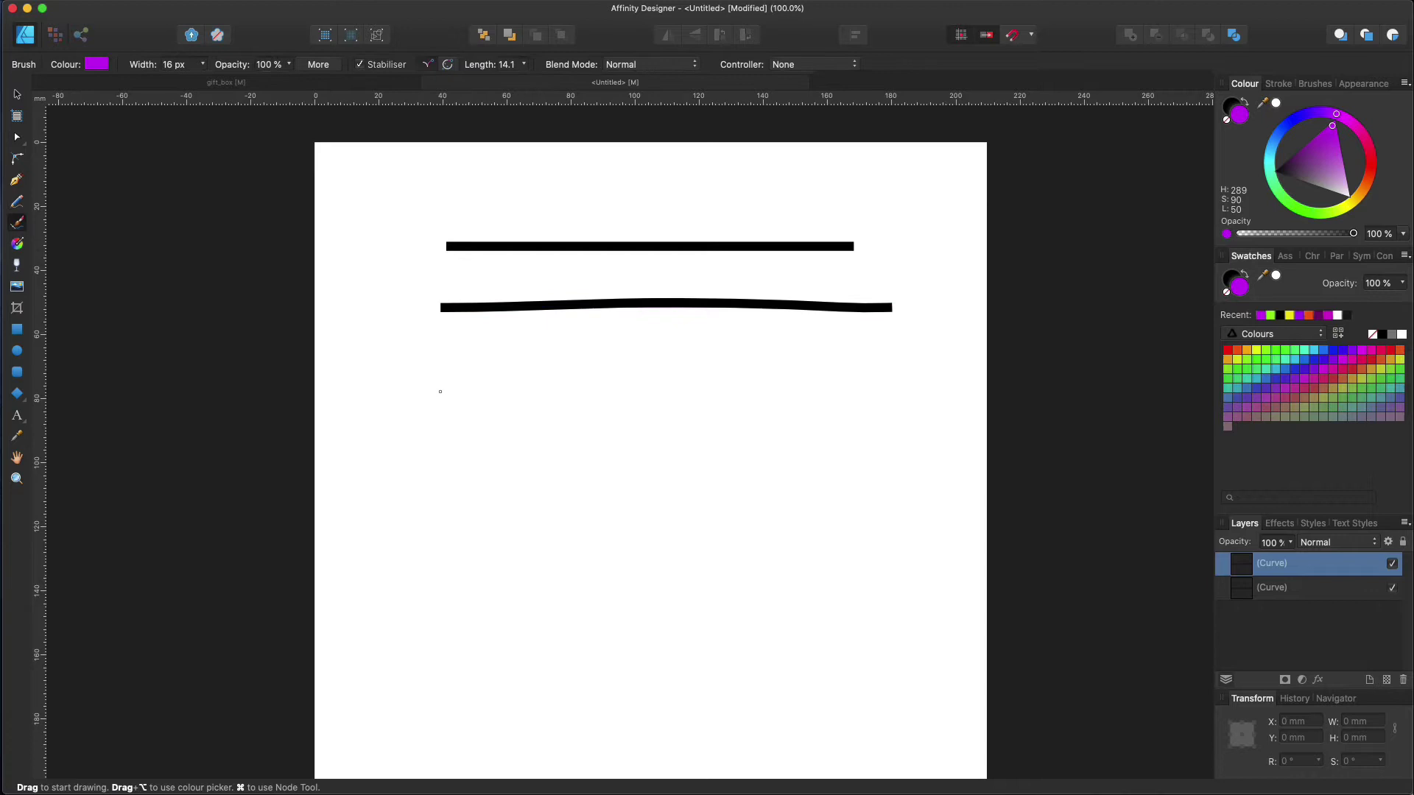
left_click_drag(441, 391, 913, 391)
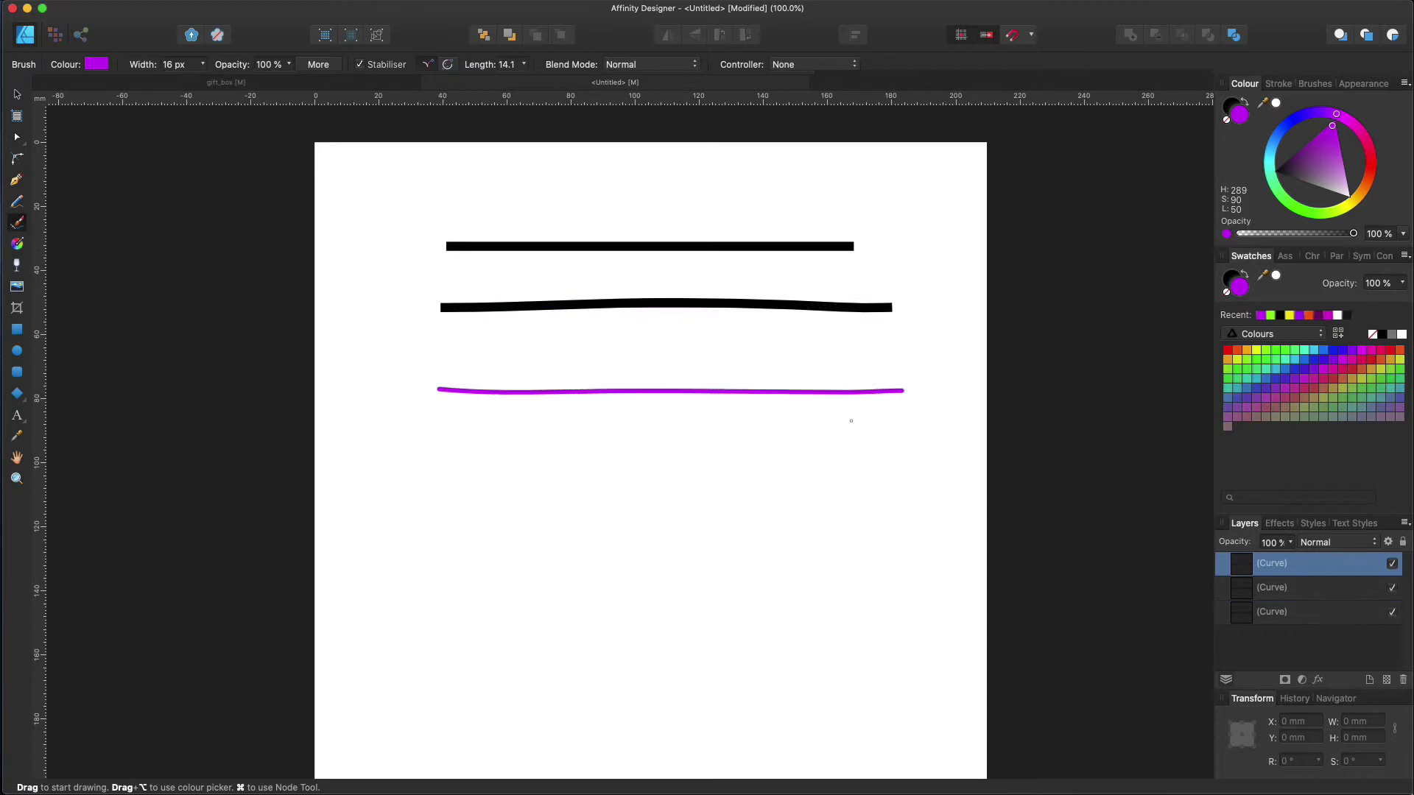
left_click(17, 180)
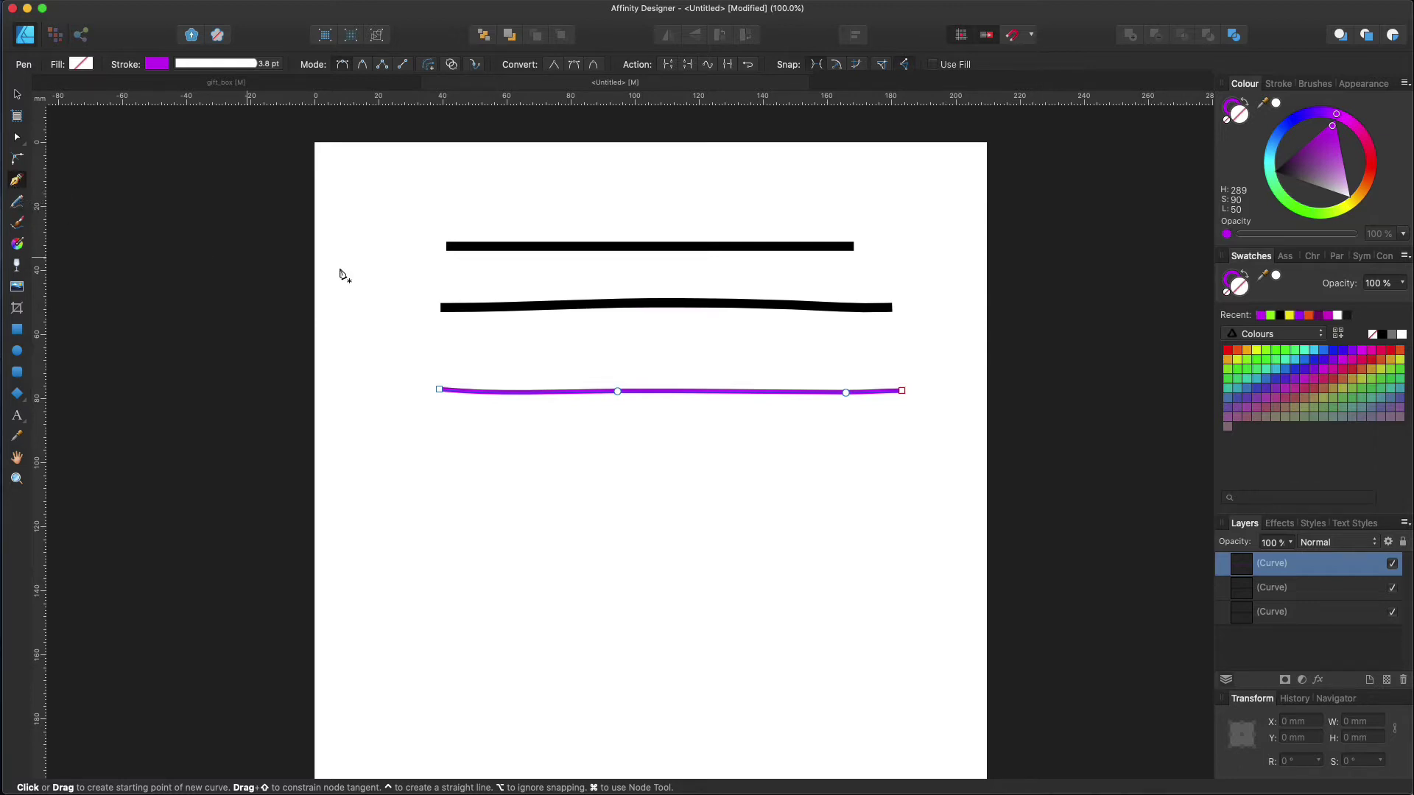
Build a black S-shaped curve with four Pen nodes beneath the purple stroke
left_click_drag(465, 517, 482, 545)
left_click_drag(700, 458, 756, 512)
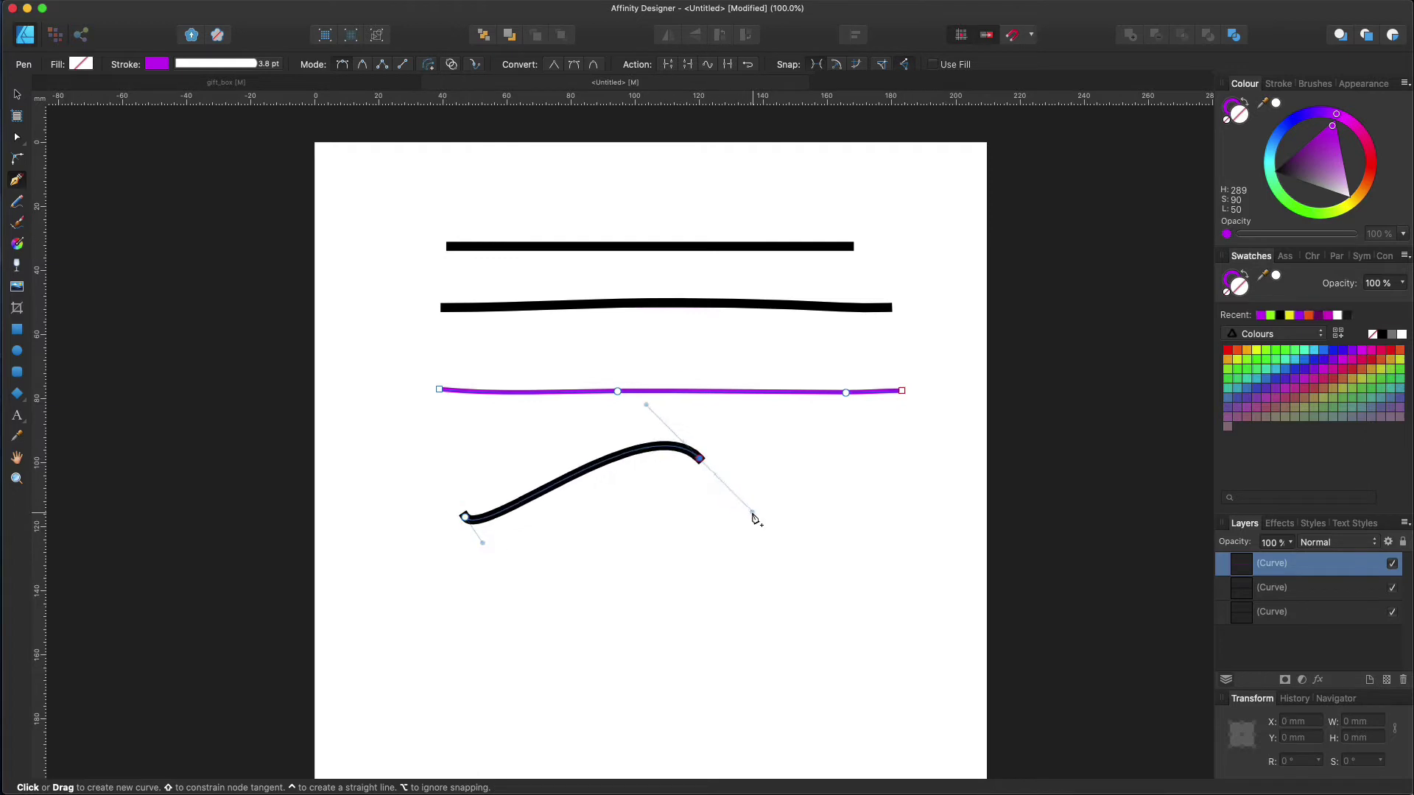
left_click_drag(823, 573, 942, 517)
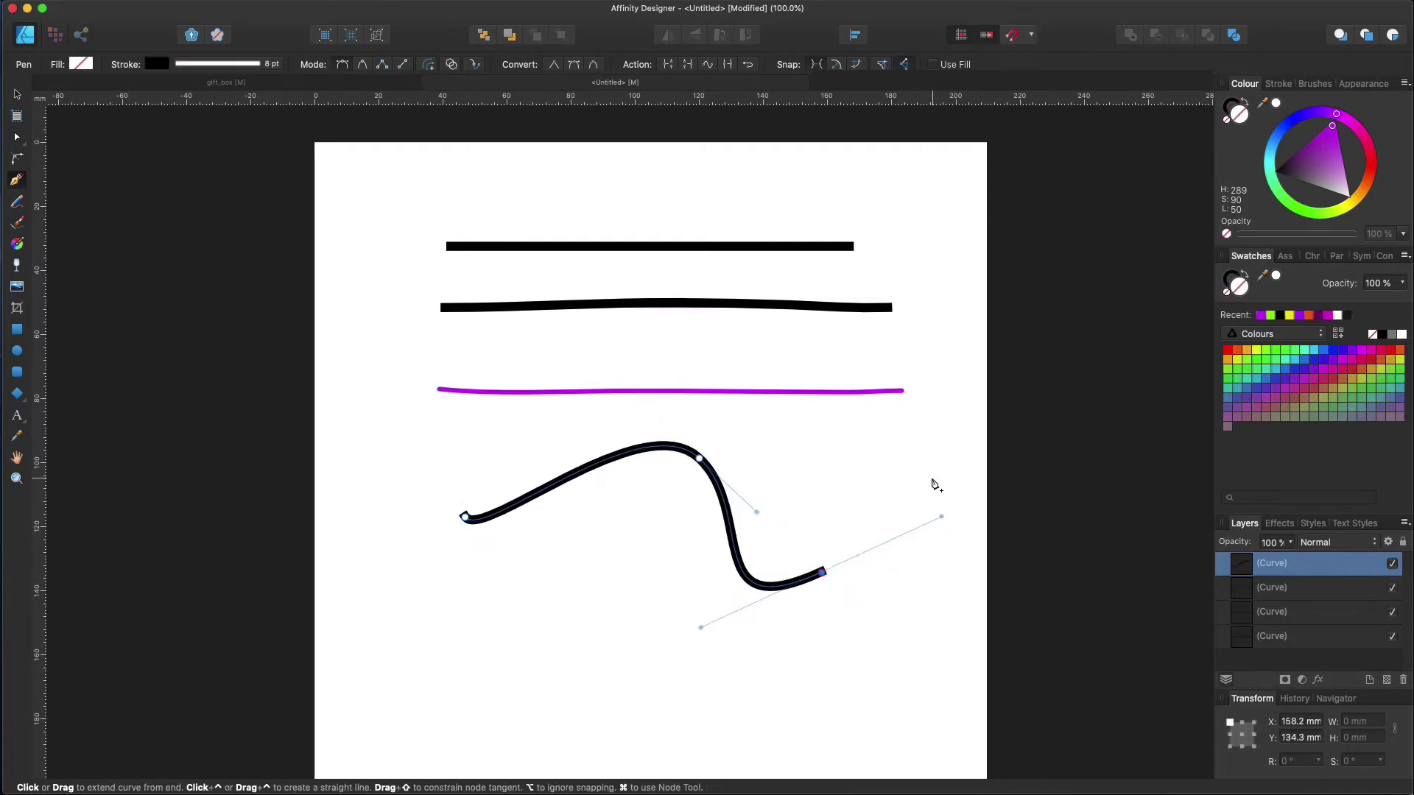
left_click_drag(927, 467, 967, 449)
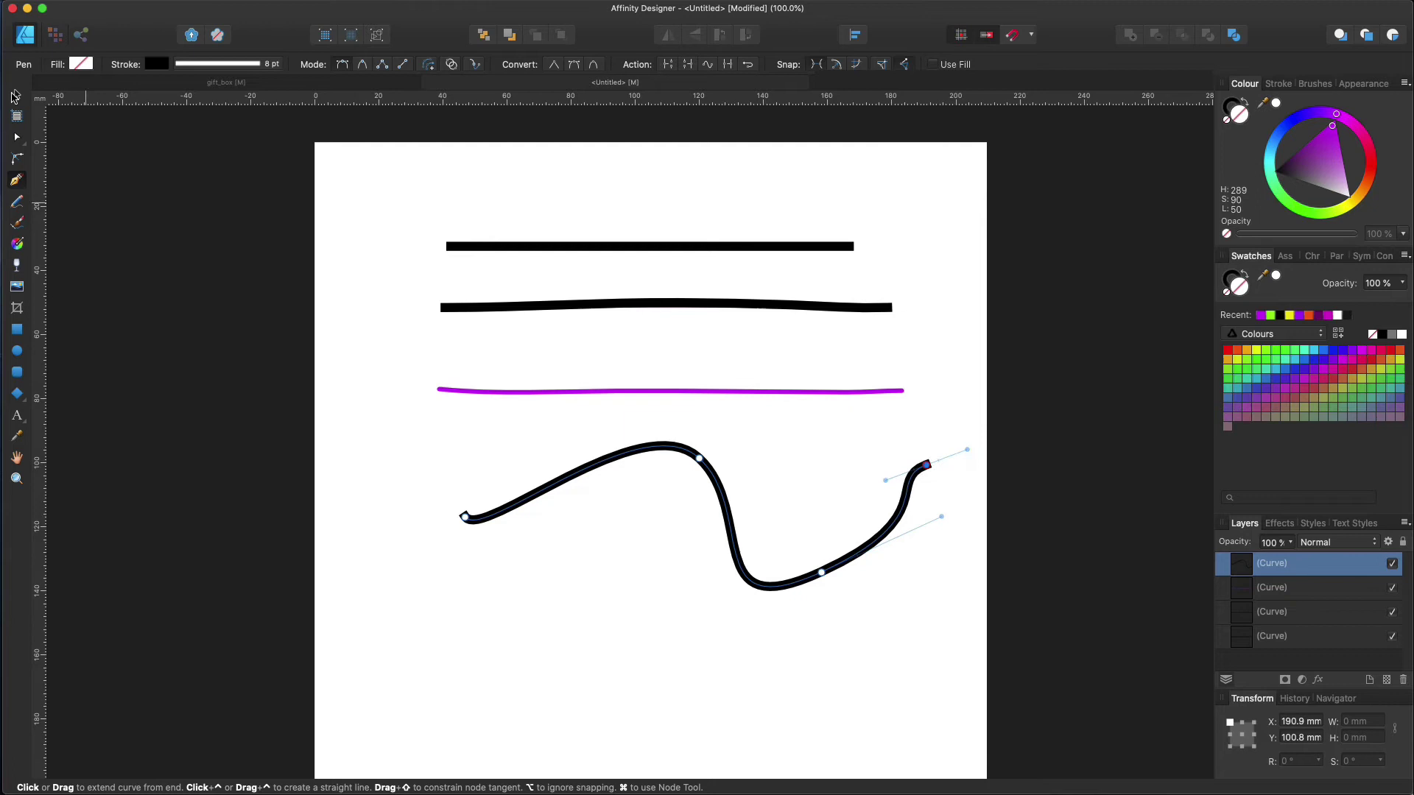
Marquee-select all four curves with the Move tool
left_click(14, 96)
left_click(373, 210)
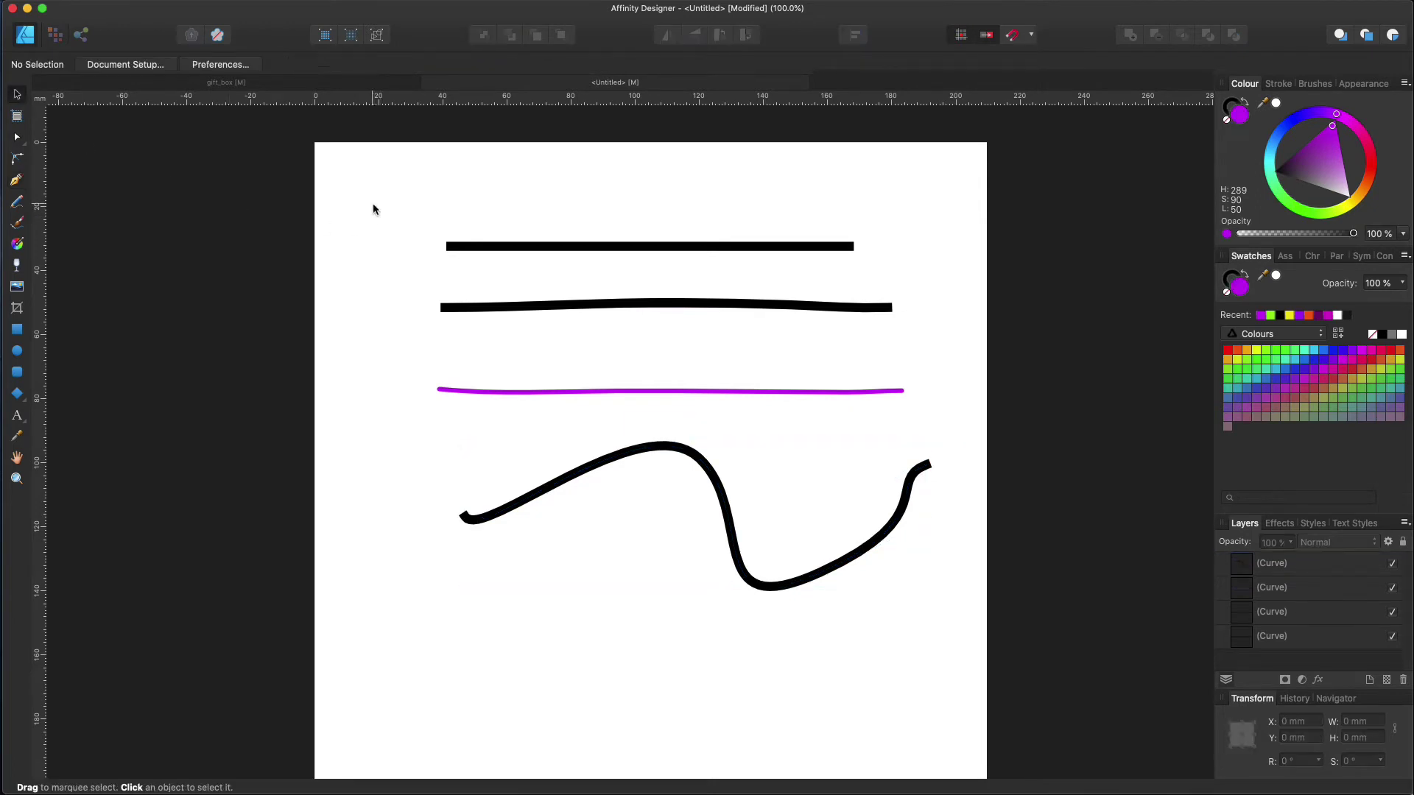
left_click_drag(373, 206, 947, 647)
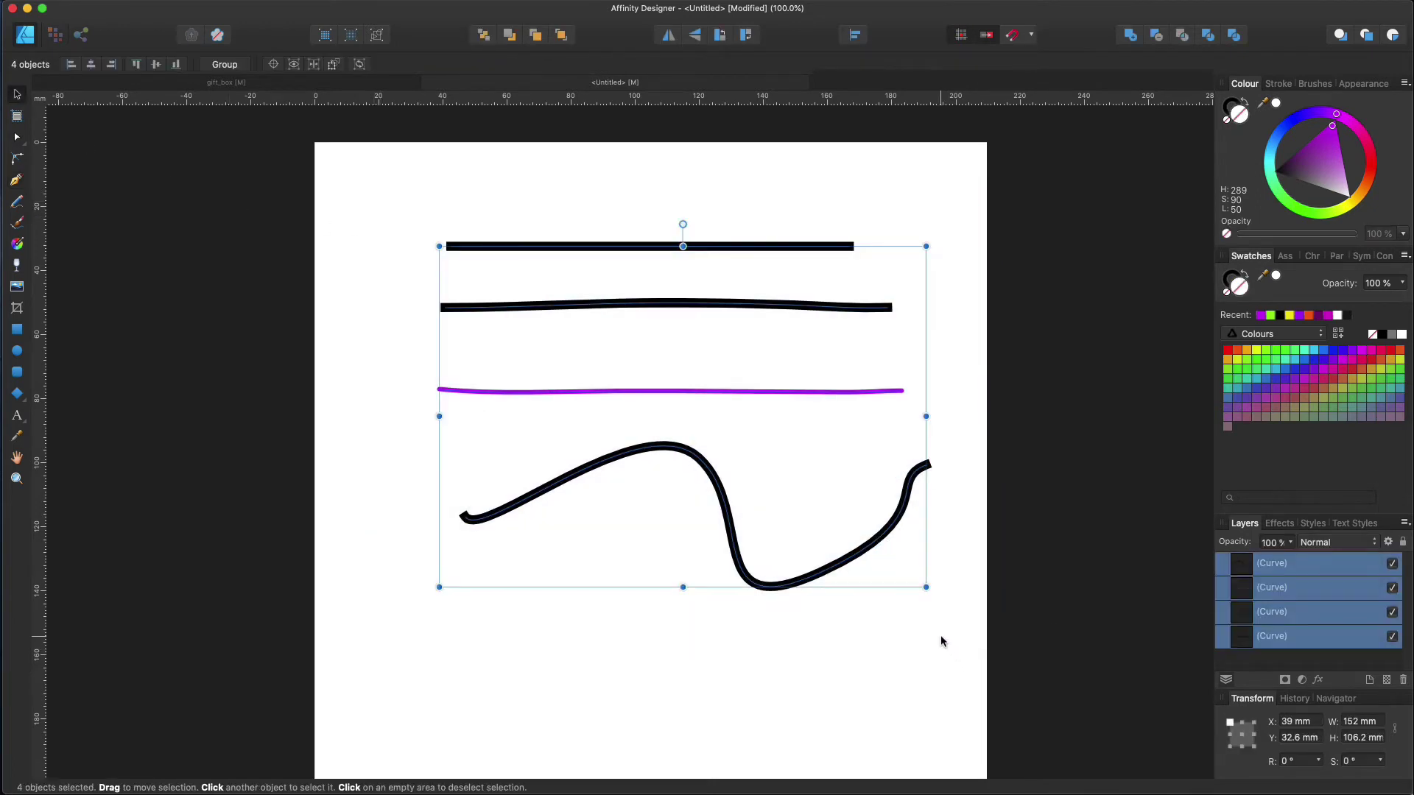
Delete the curves, then draw an orange rectangle near the top and a large 99.9 mm circle below
key("Delete")
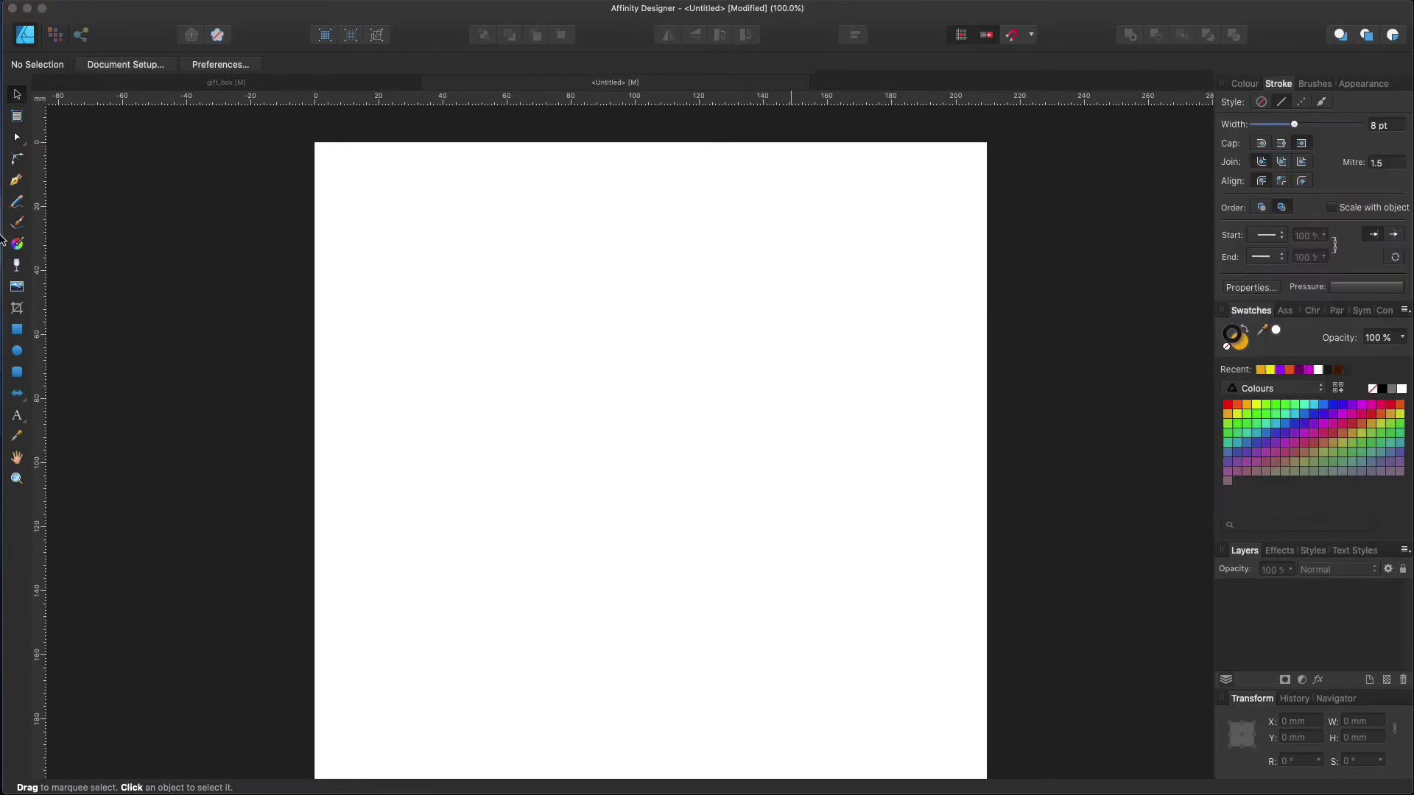
left_click(17, 332)
mouse_move(357, 173)
left_mouse_down()
mouse_move(619, 274)
mouse_move(716, 286)
left_mouse_up()
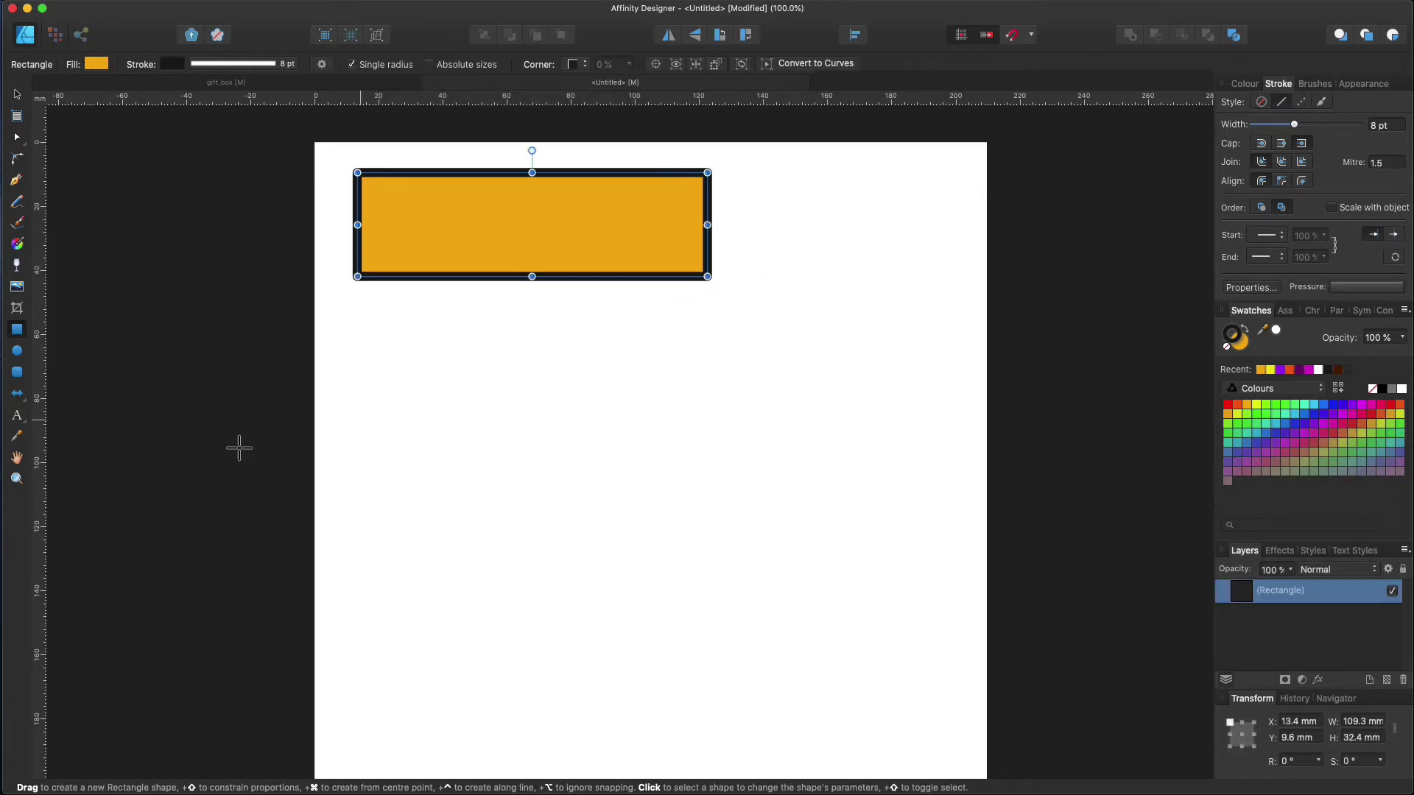
left_click(17, 352)
left_click_drag(397, 359, 751, 660)
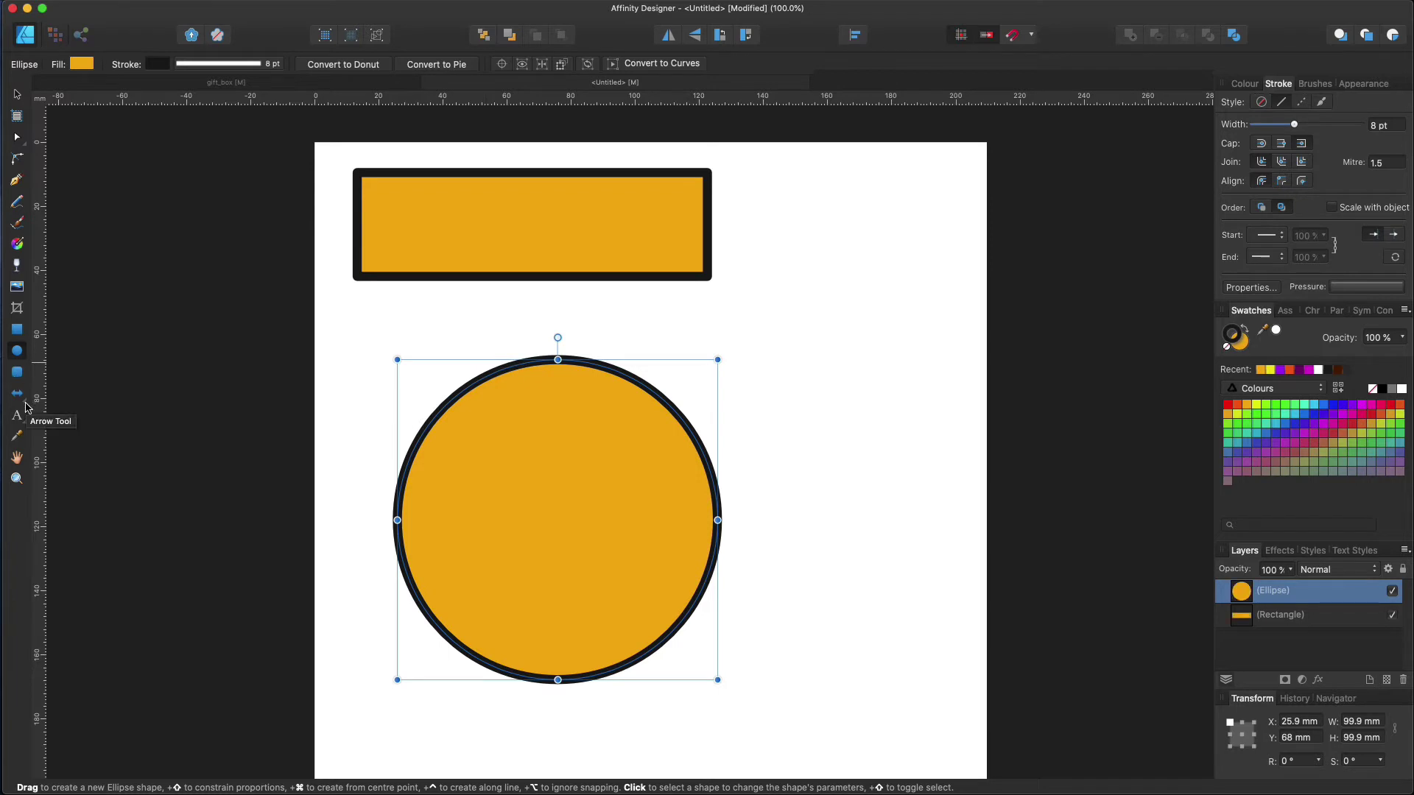
Draw an orange Diamond Tool shape to the right of the circle
left_click(26, 407)
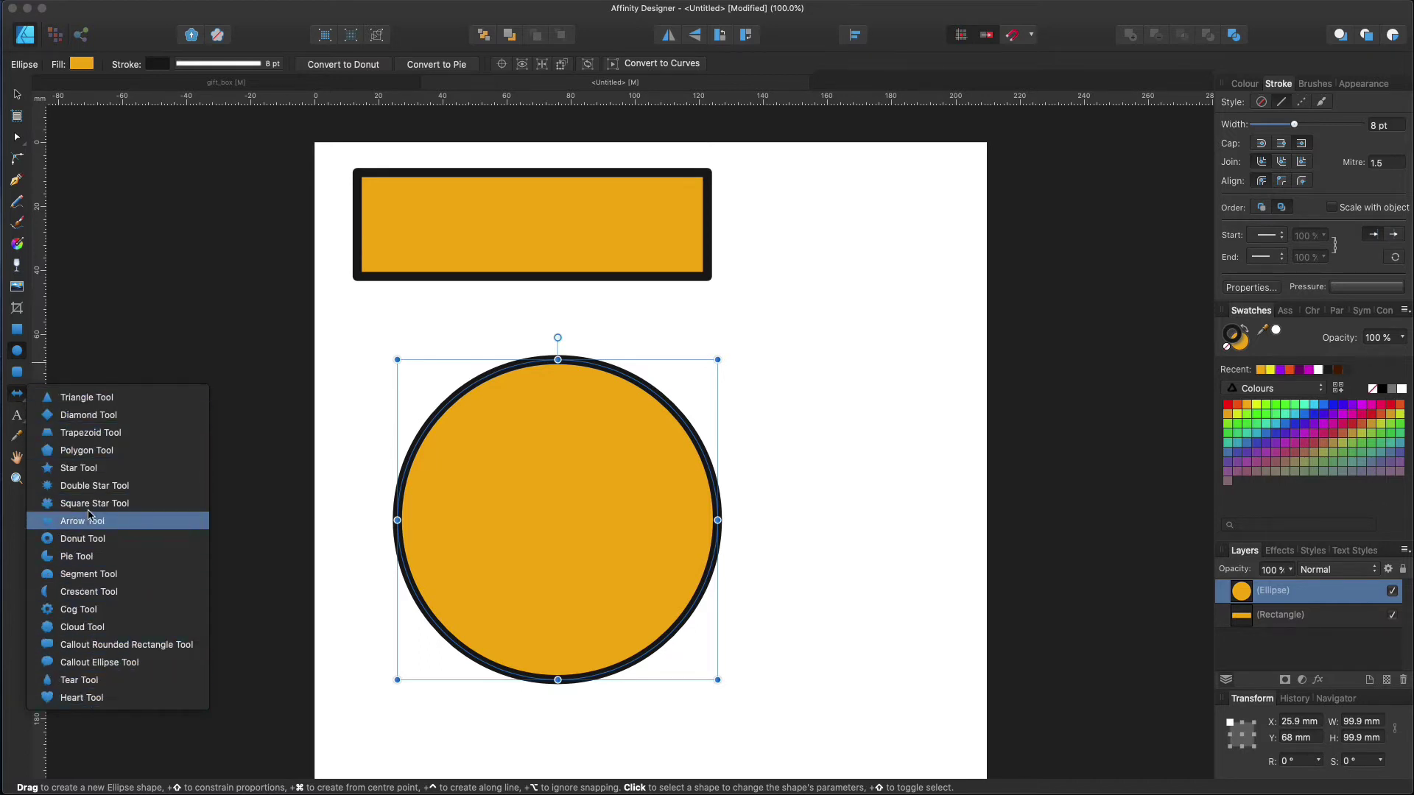
left_click(79, 417)
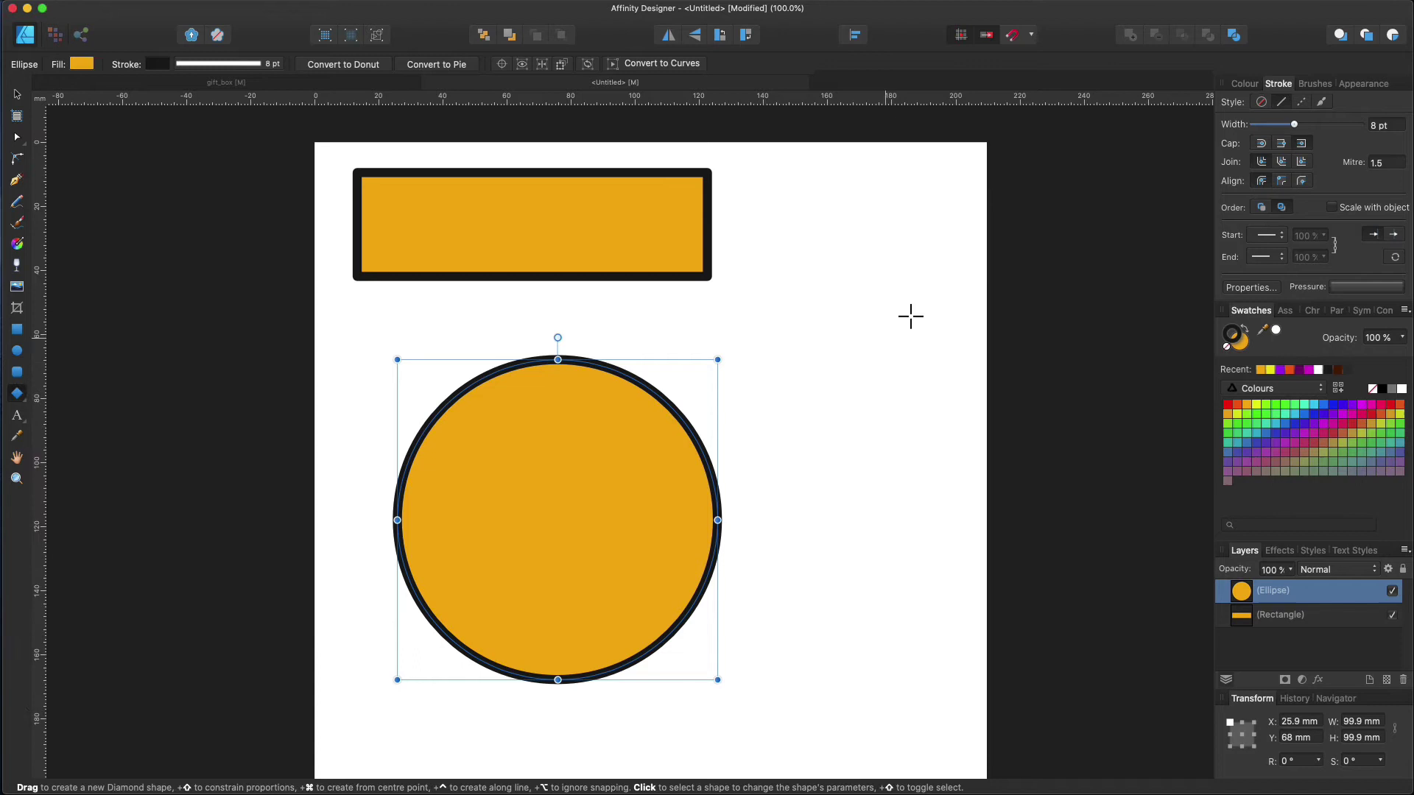
left_click_drag(782, 245, 972, 484)
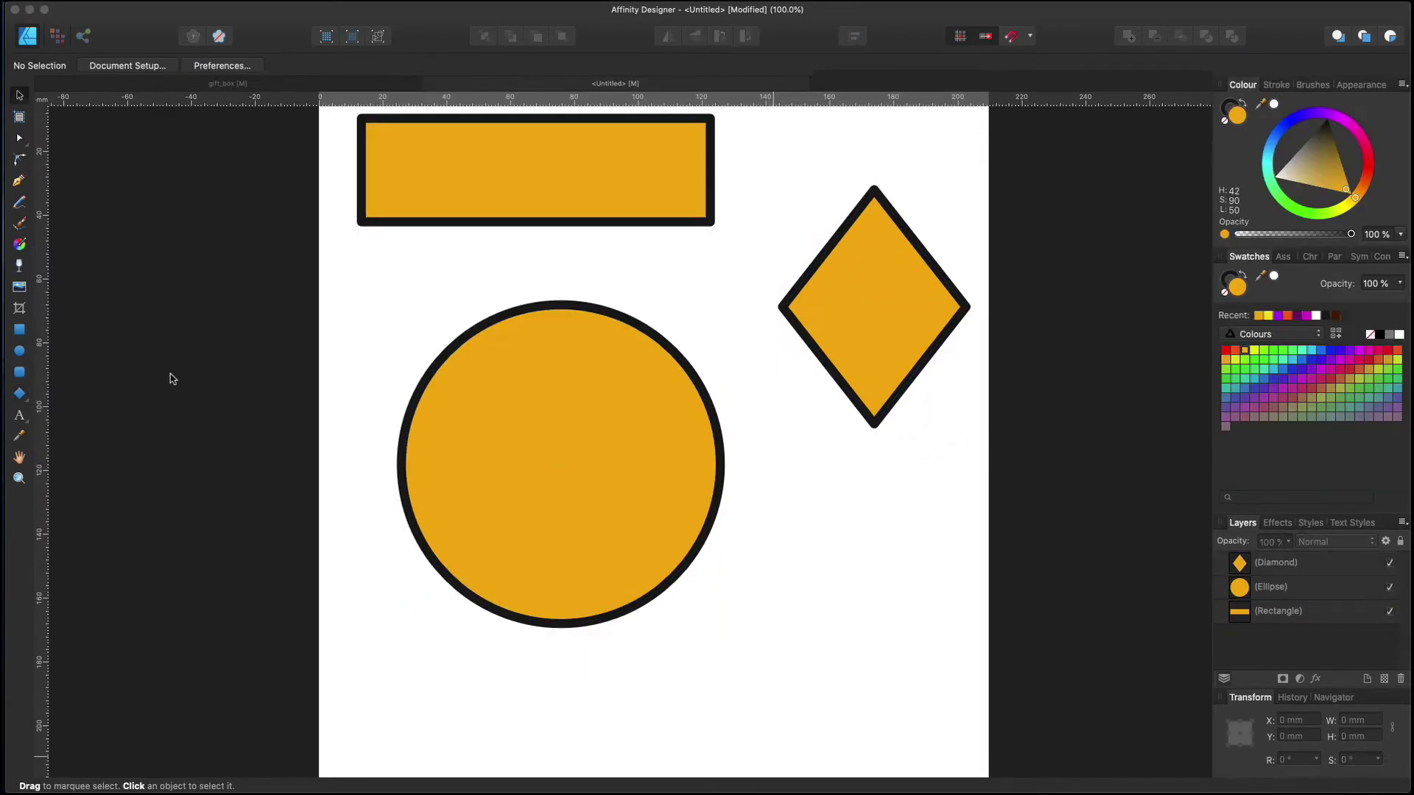
left_click(20, 416)
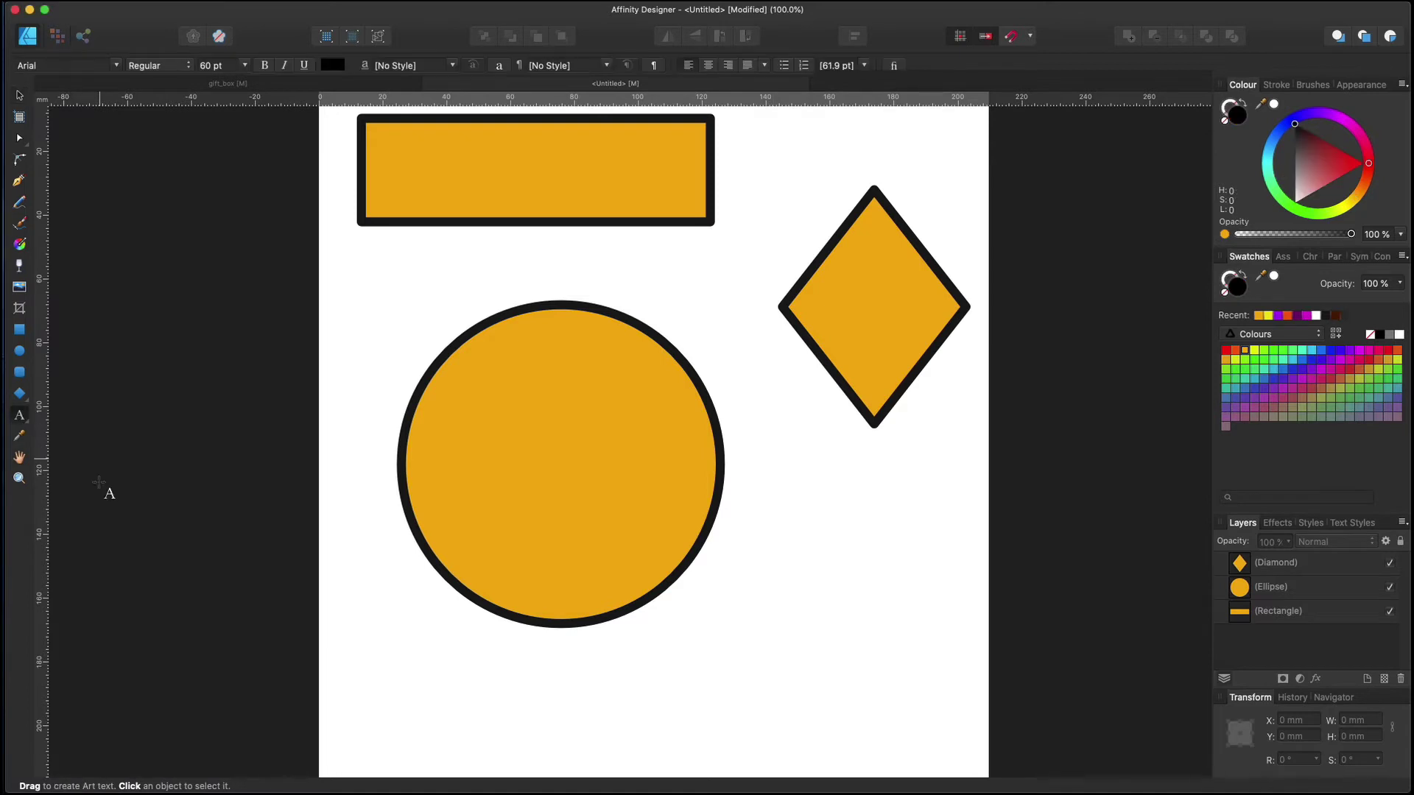
left_click(433, 683)
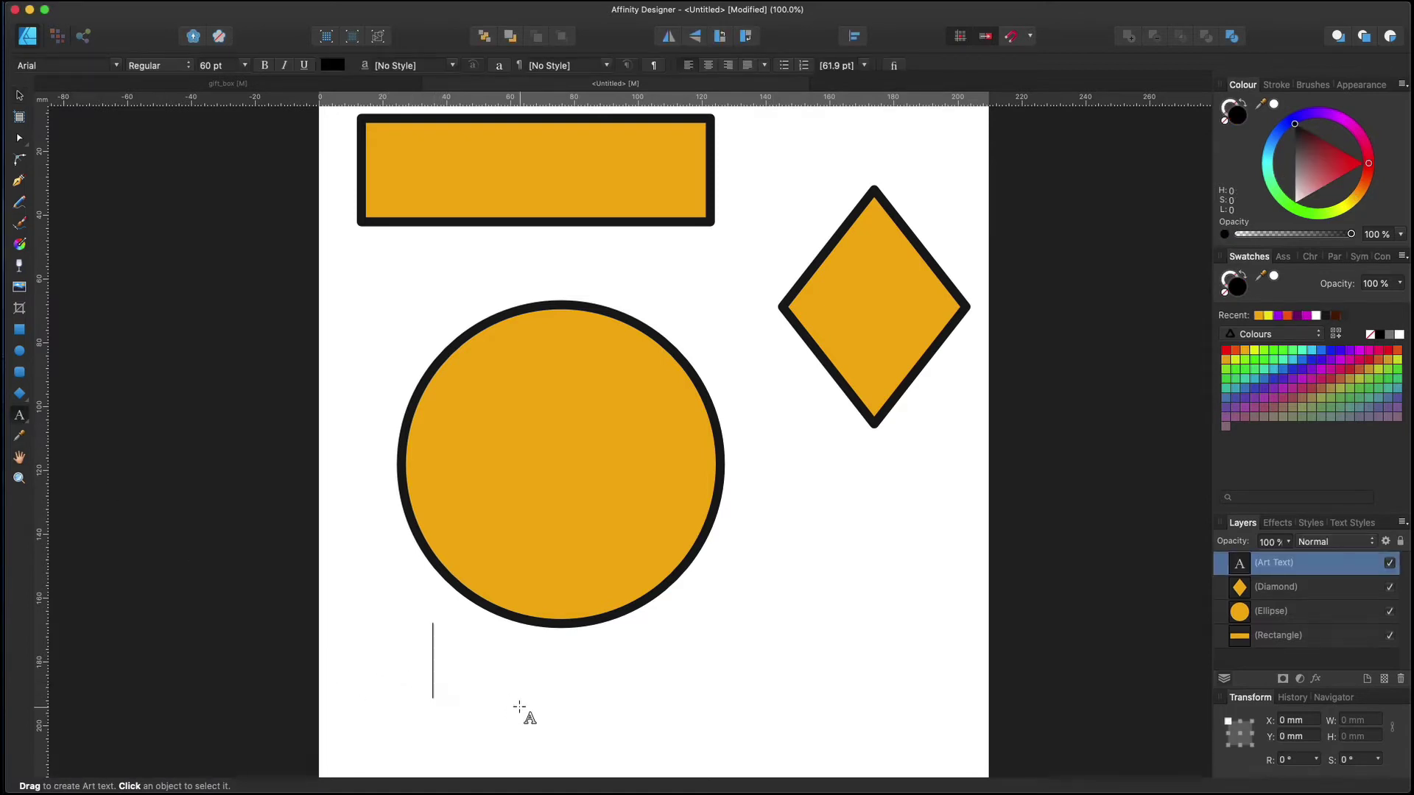
type("He")
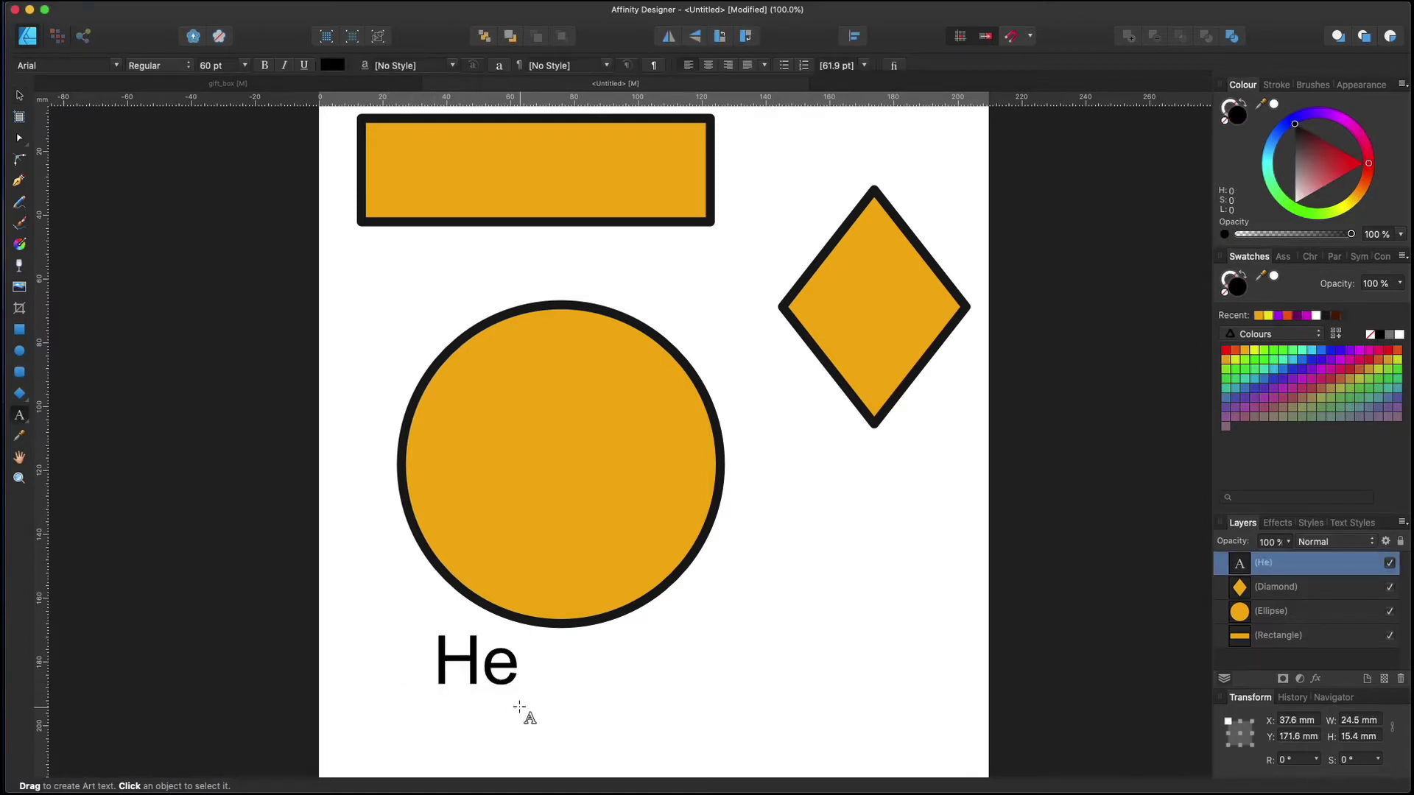
type("llo, W")
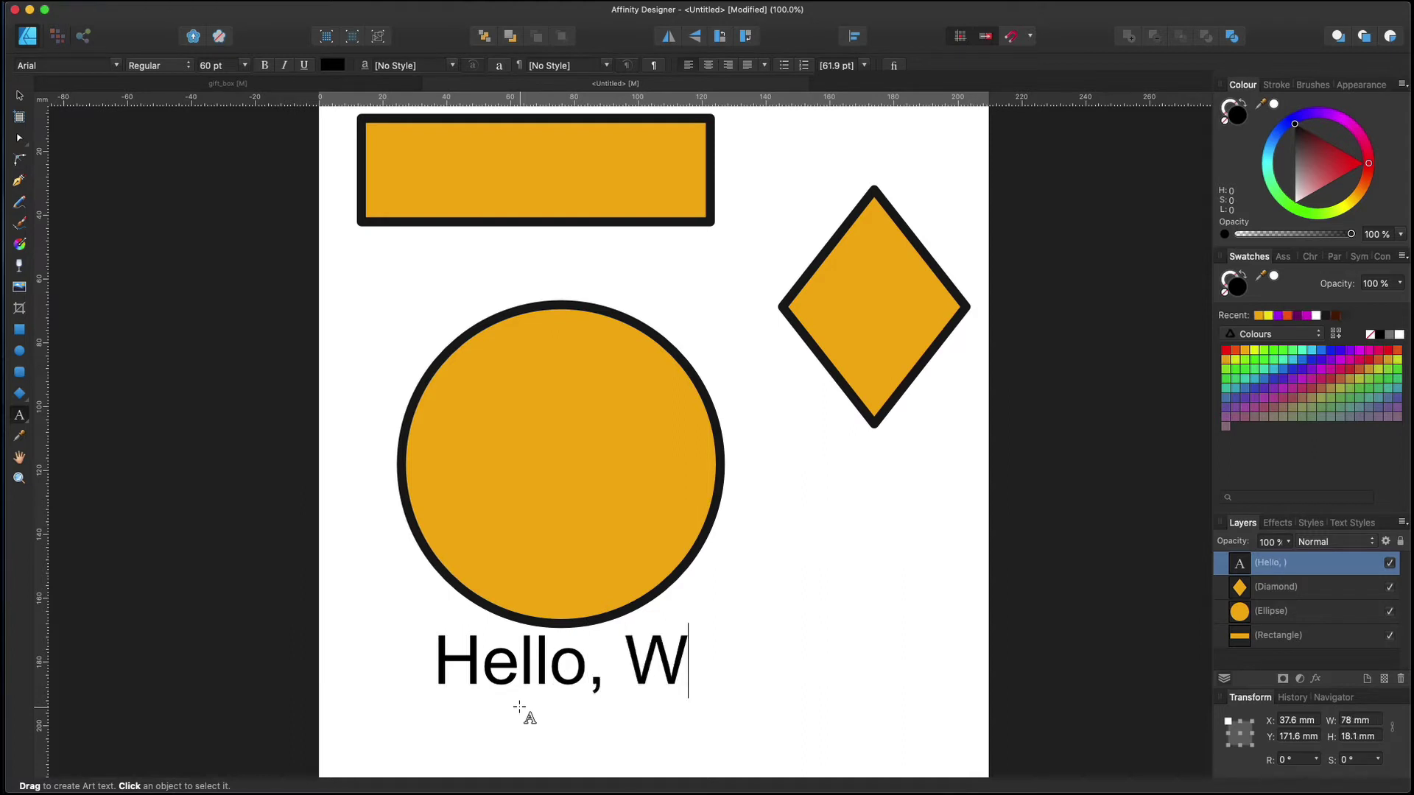
type("orld")
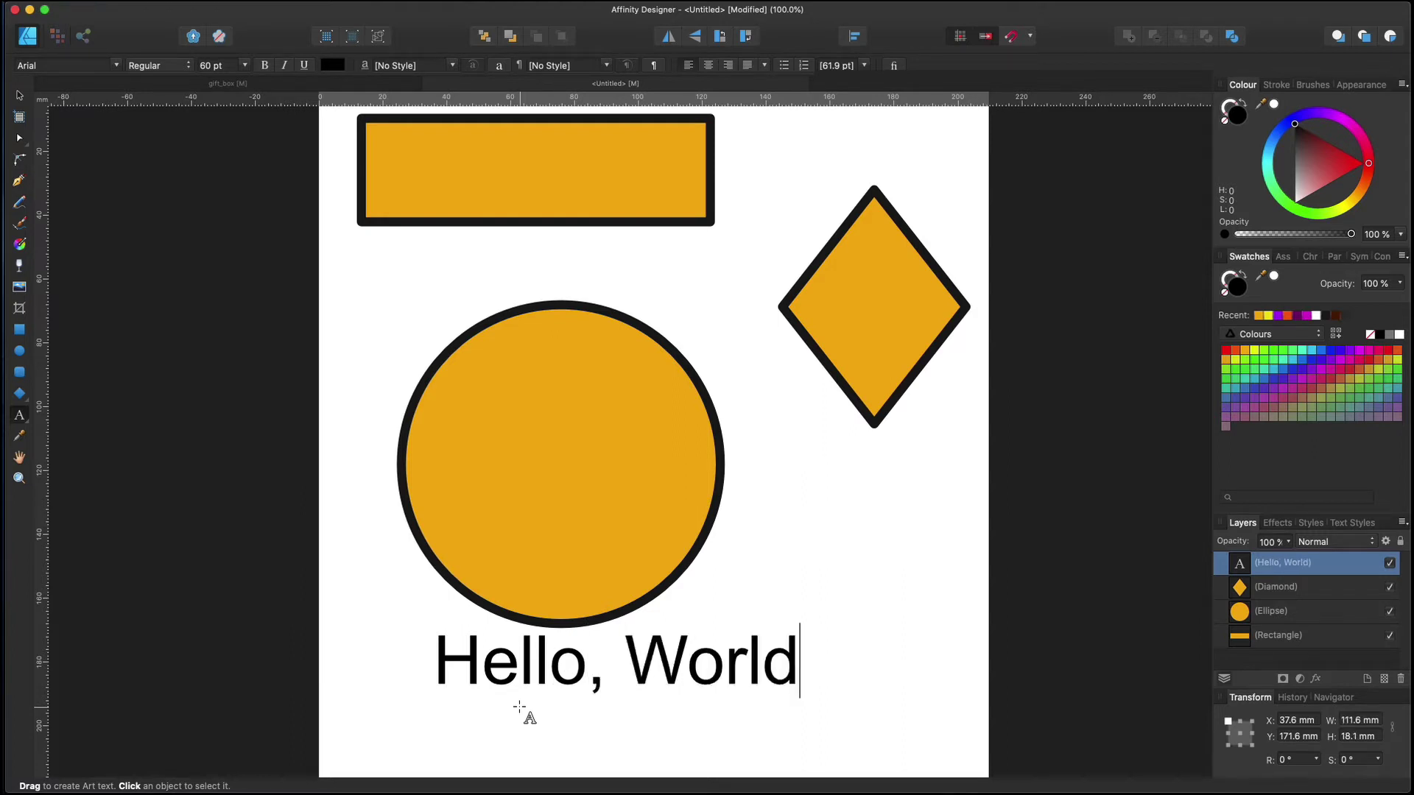
type("!")
key("Escape")
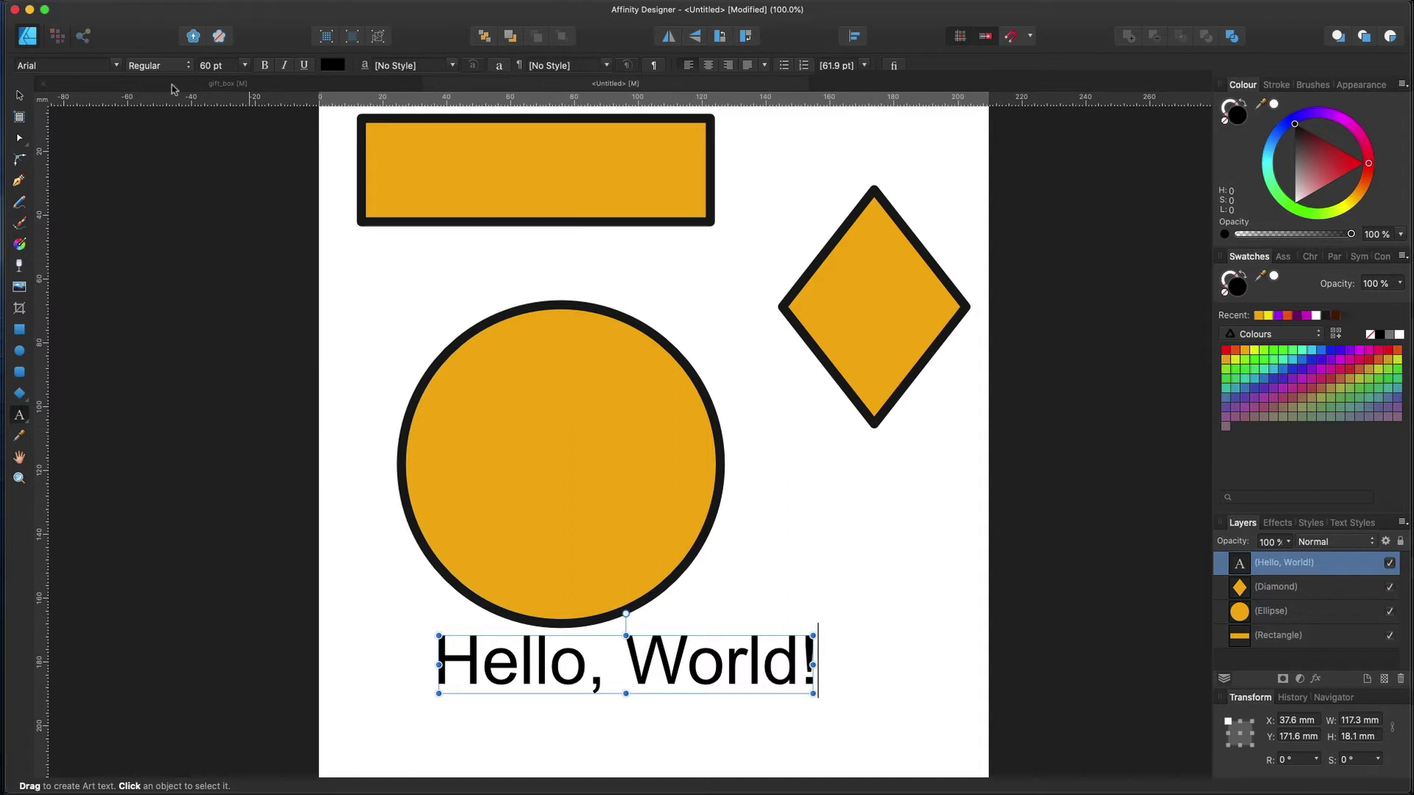
left_click(21, 97)
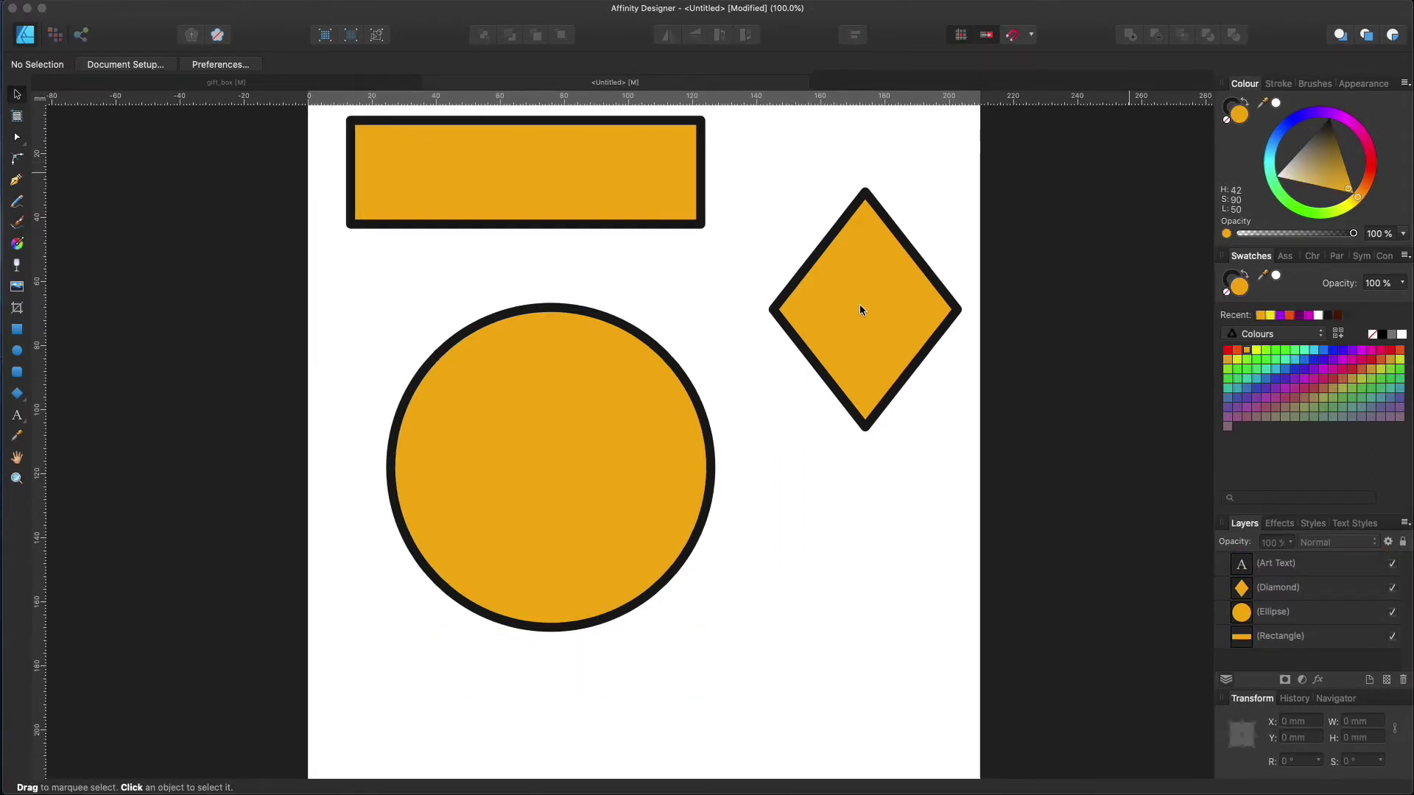
Deepen the diamond's fill to orange and make its outline dark brown, about half transparent
left_click(875, 317)
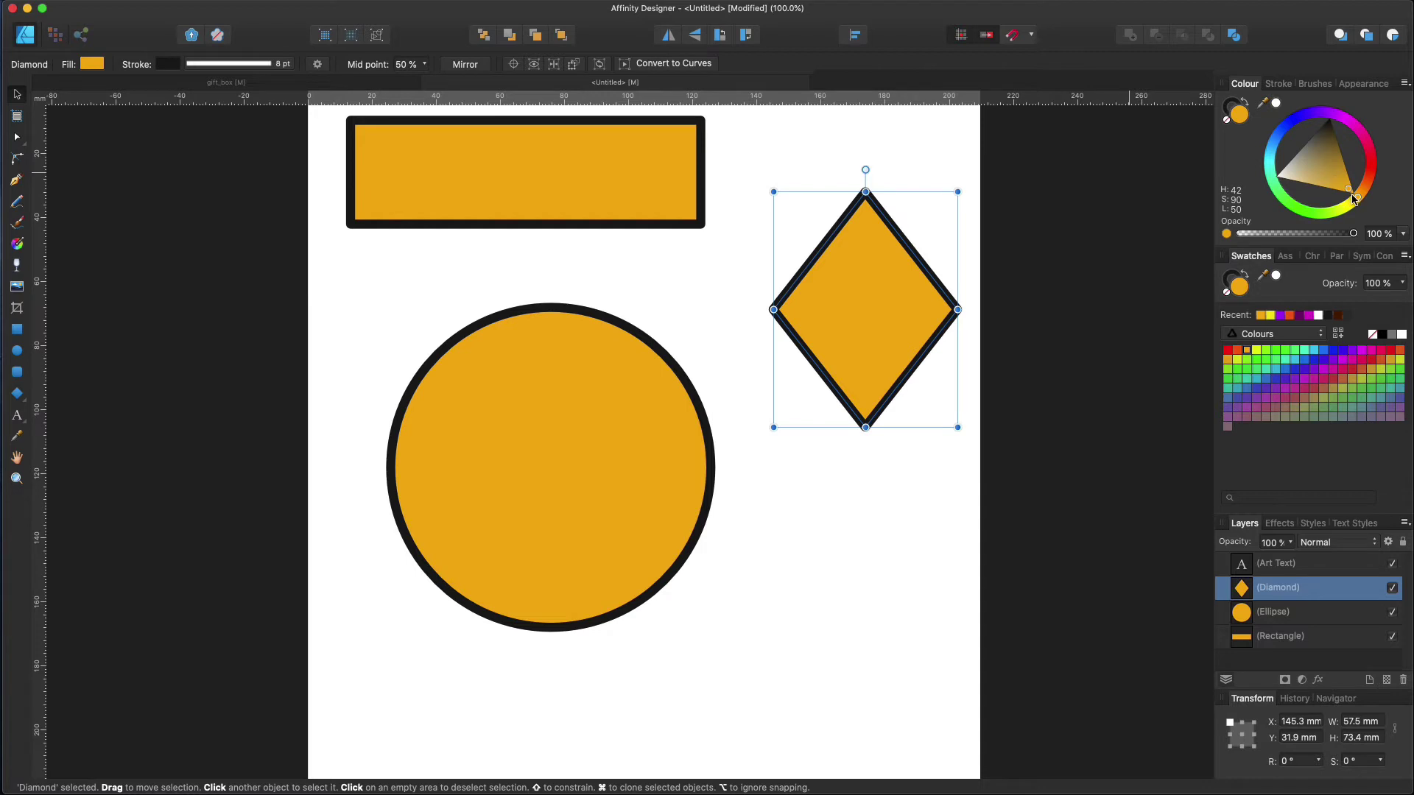
left_click_drag(1354, 198, 1361, 192)
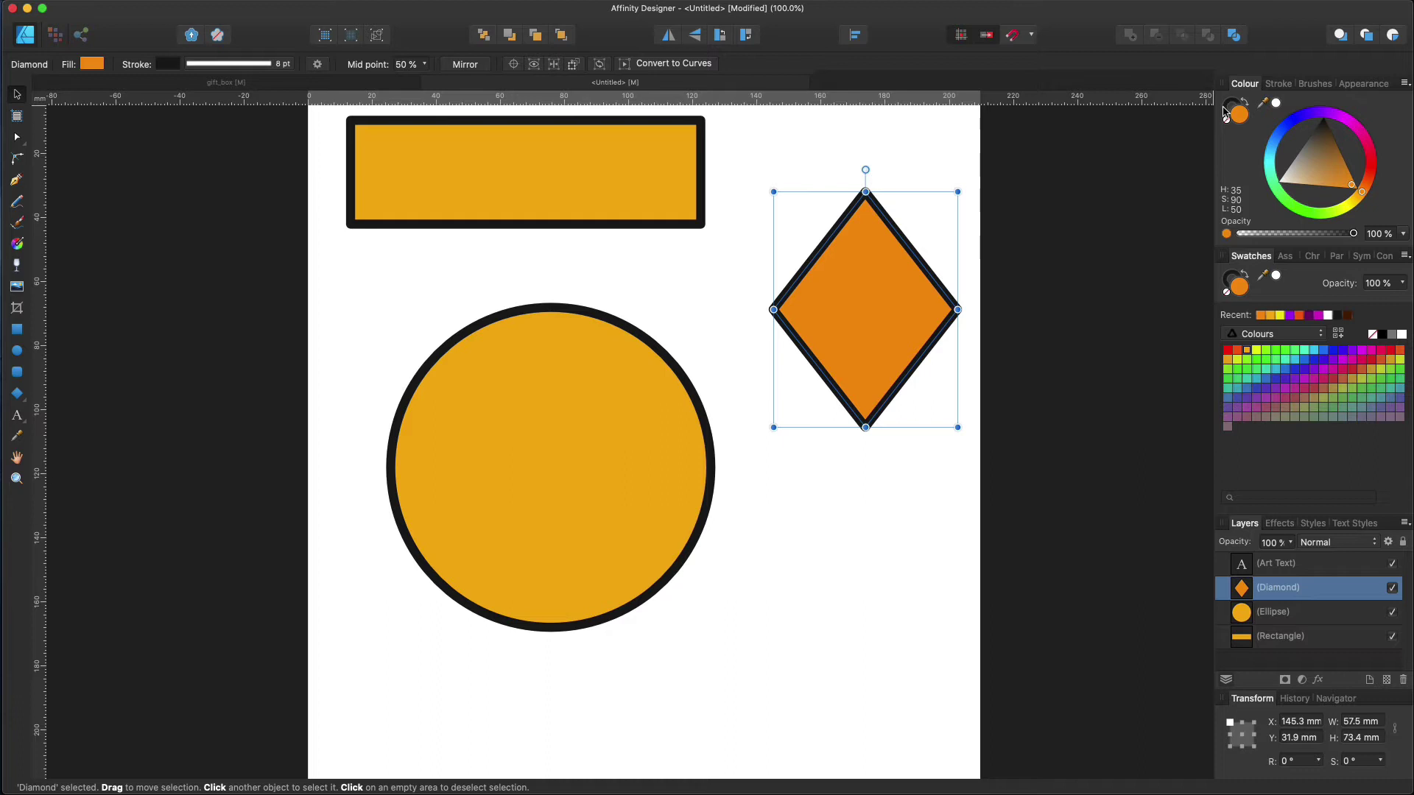
left_click(1224, 109)
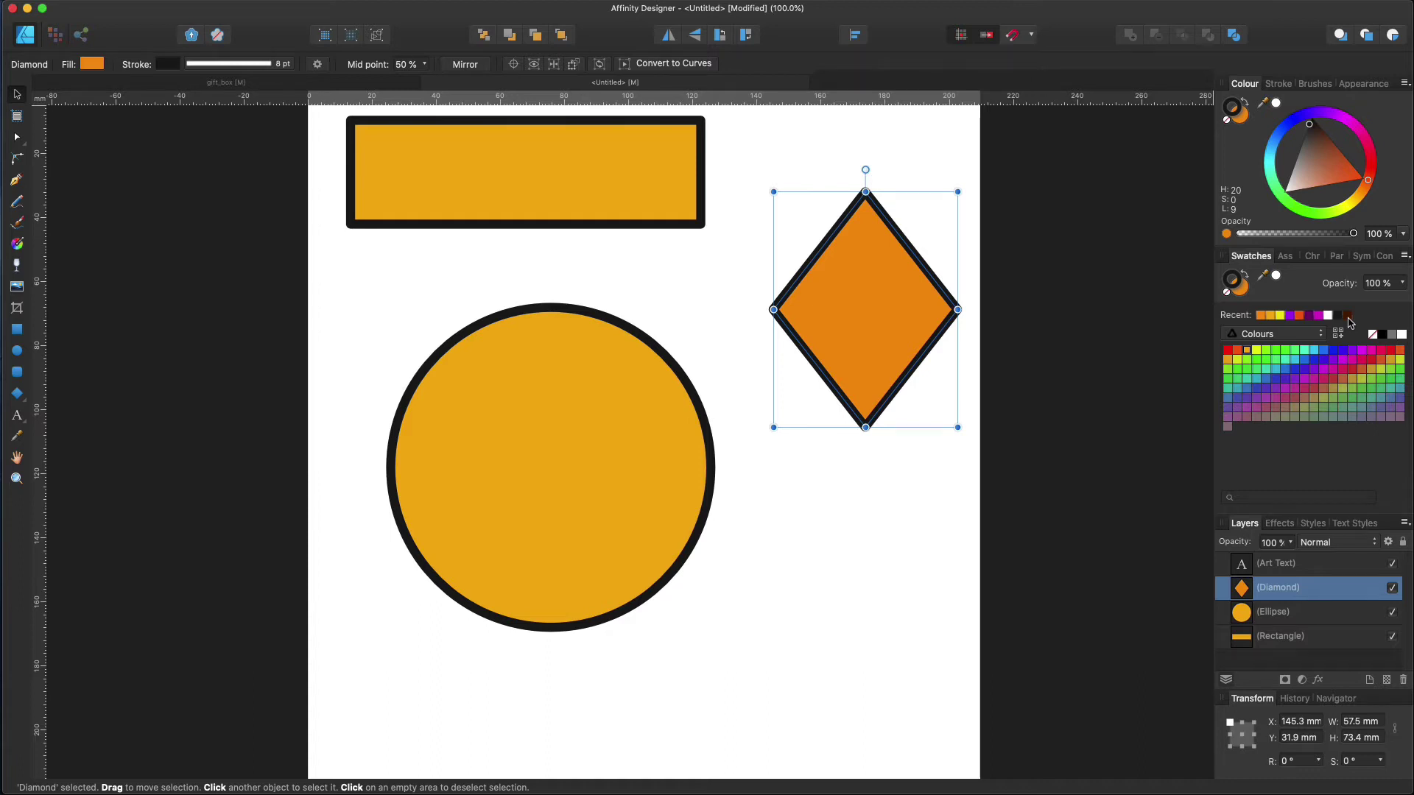
left_click(1348, 318)
mouse_move(1355, 235)
left_mouse_down()
mouse_move(1285, 237)
mouse_move(1353, 241)
left_mouse_up()
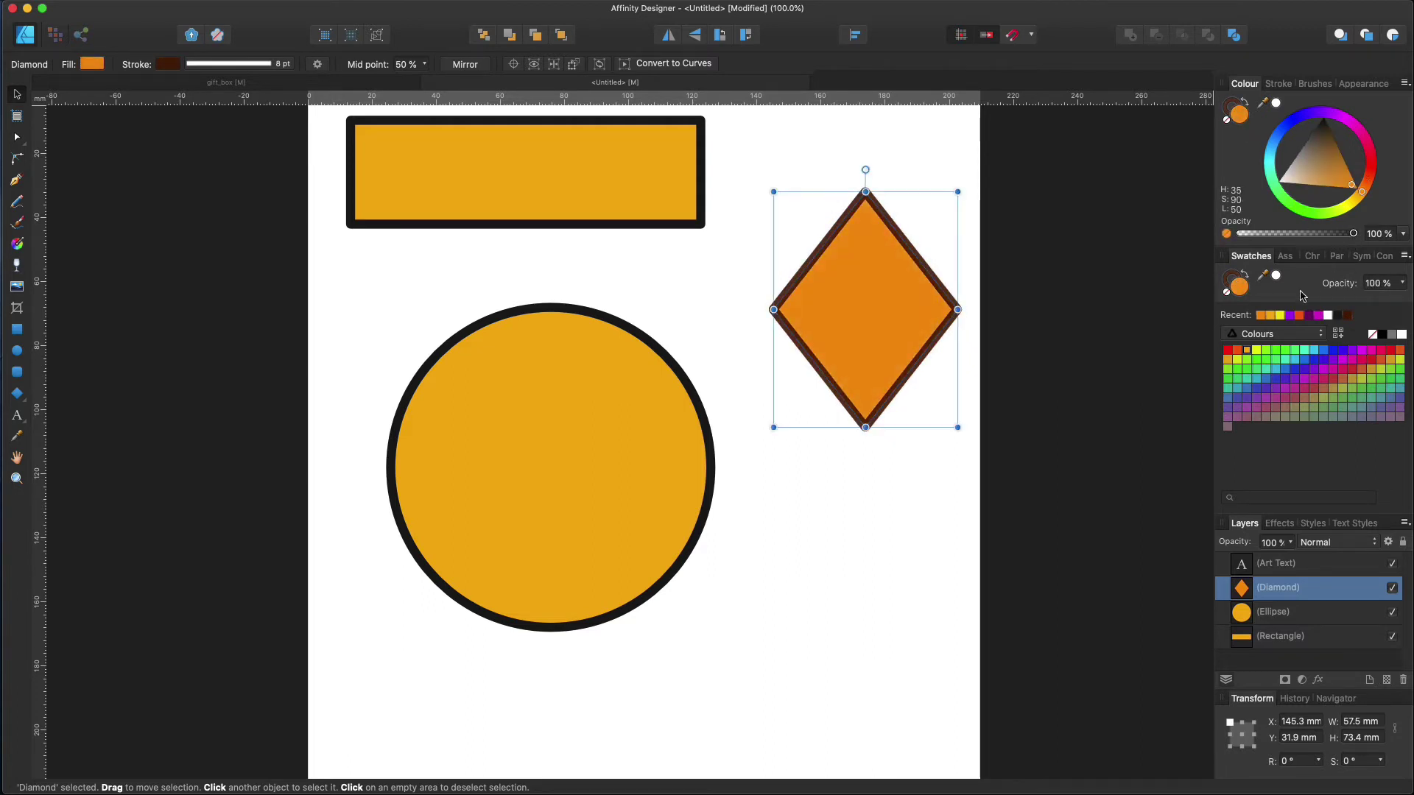
Fill the diamond with a swatch from the gradient swatches category
left_click(1274, 336)
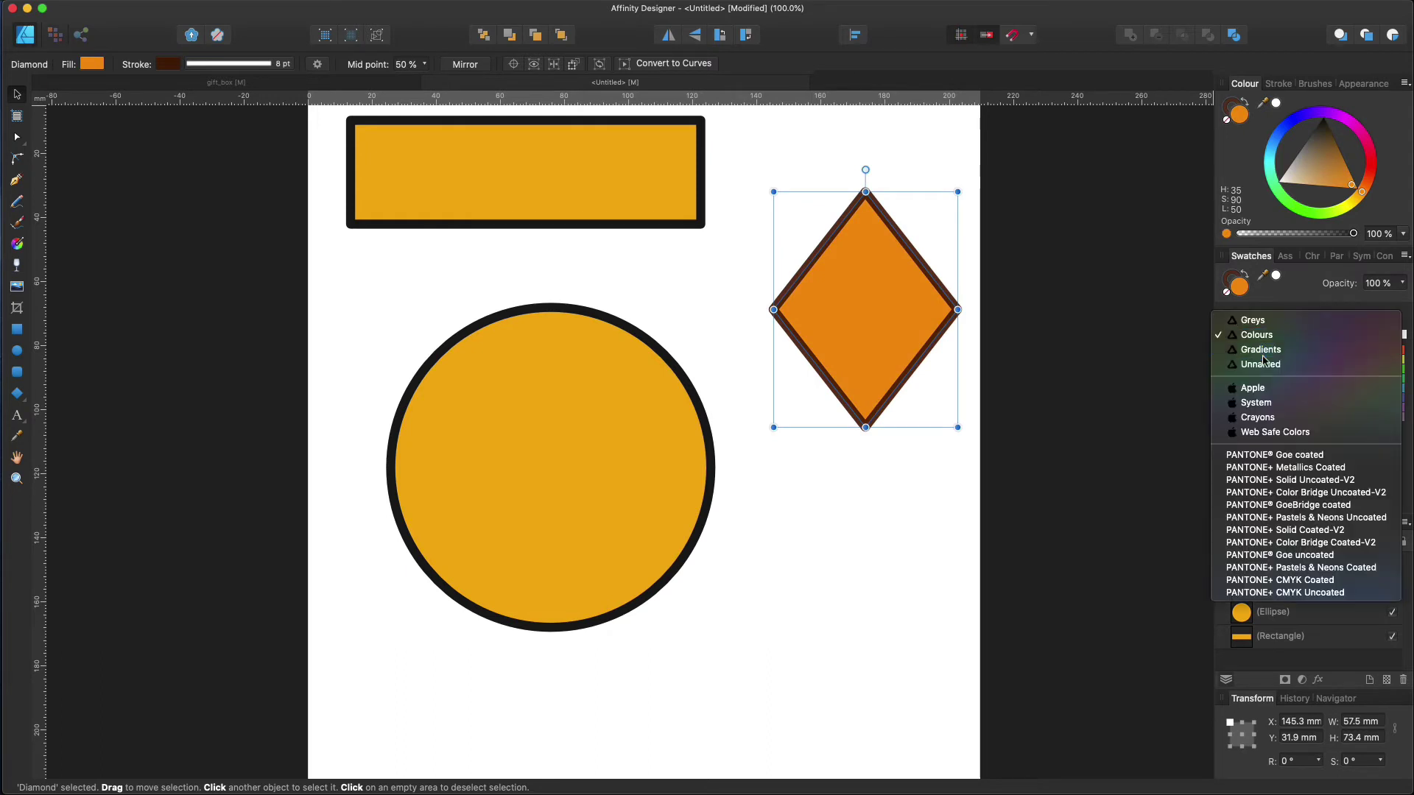
left_click(1265, 351)
left_click(1249, 353)
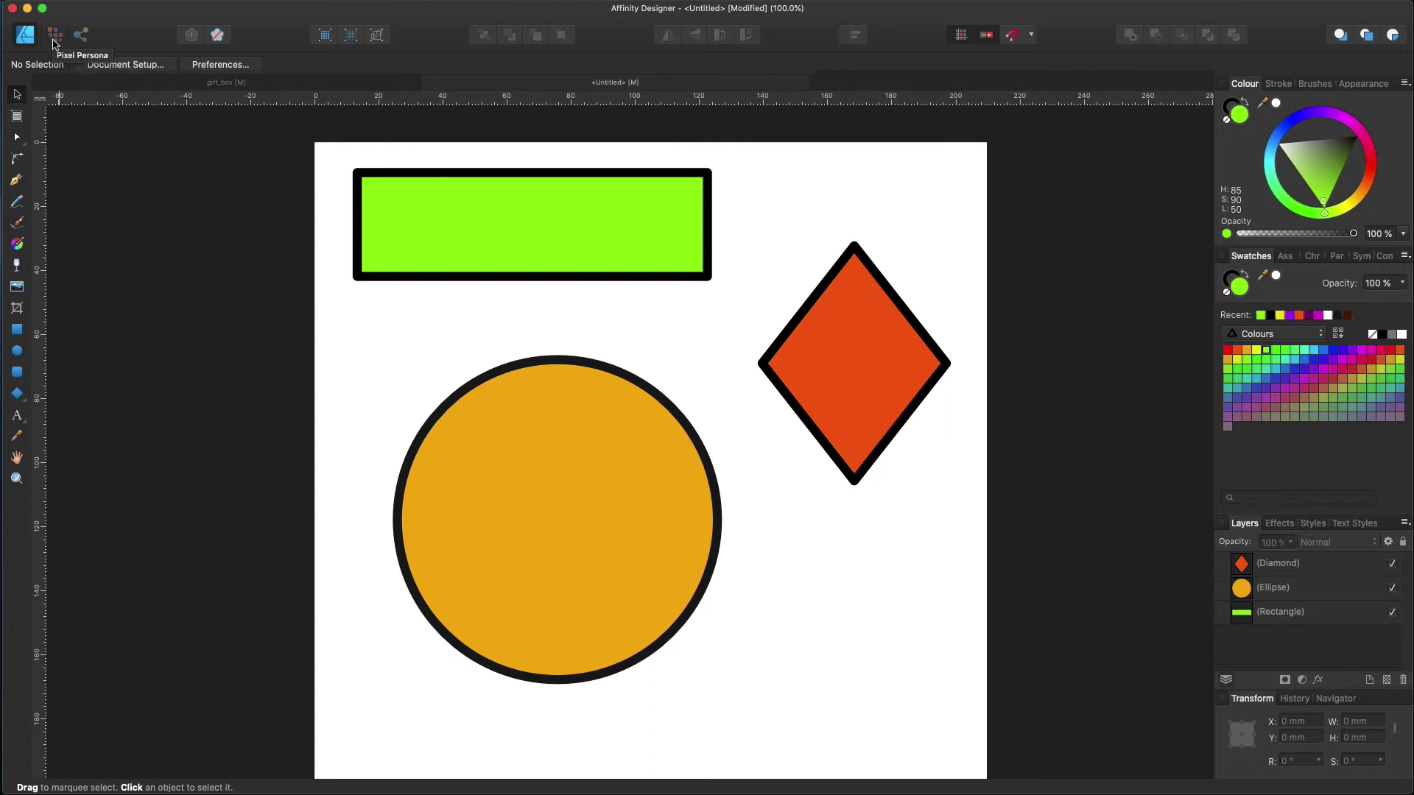
Enter the Pixel Persona, briefly select and deselect the circle, and pick the Paint Brush Tool
left_click(55, 35)
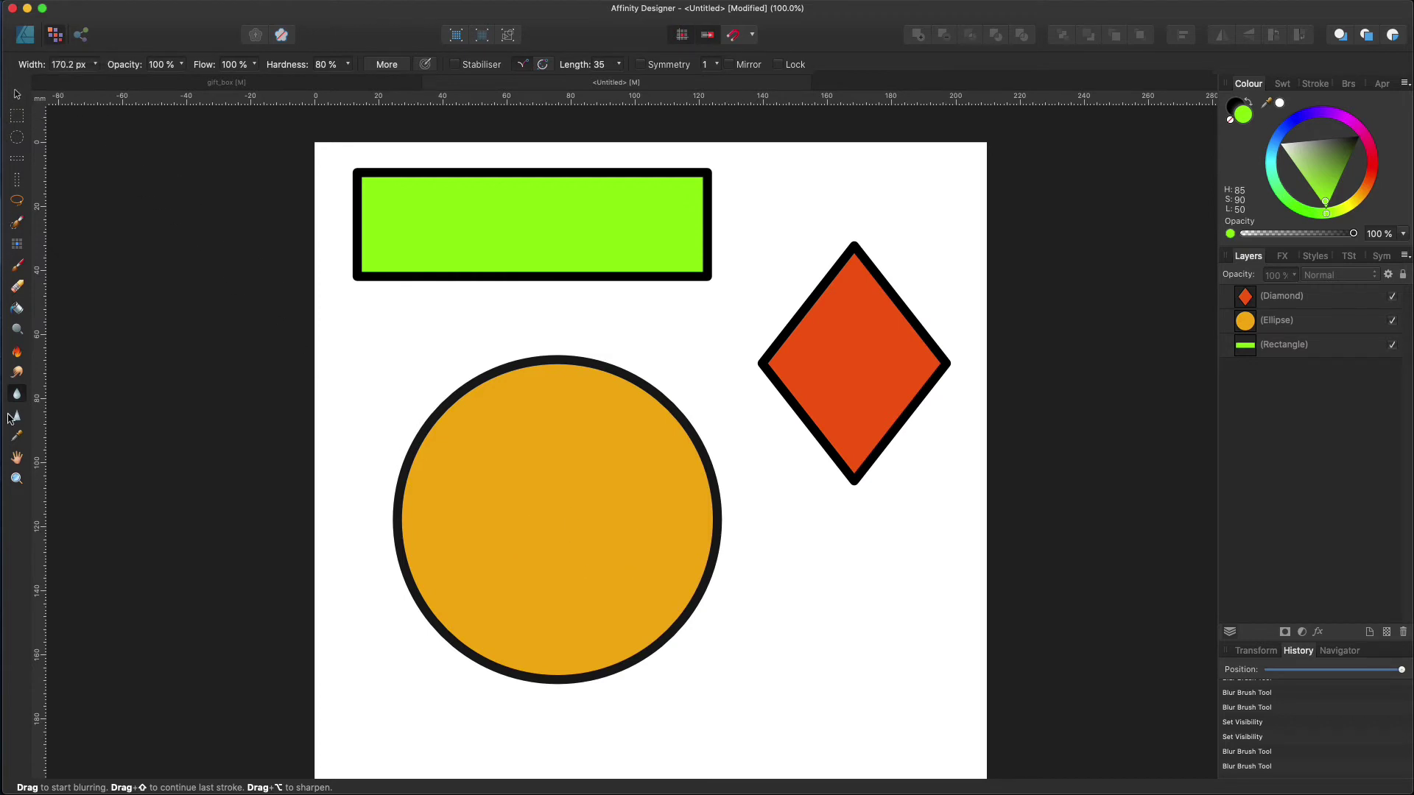
left_click(19, 97)
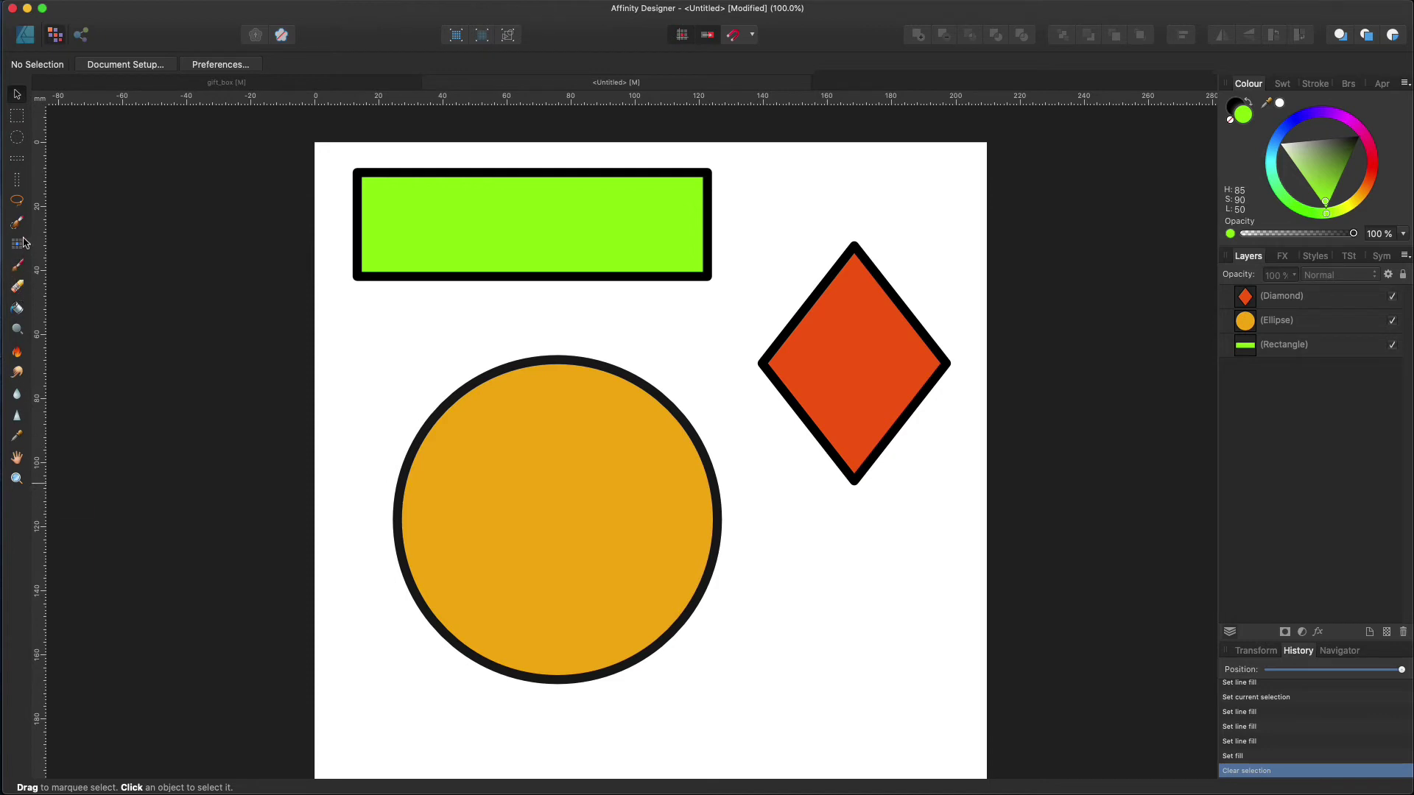
left_click(511, 452)
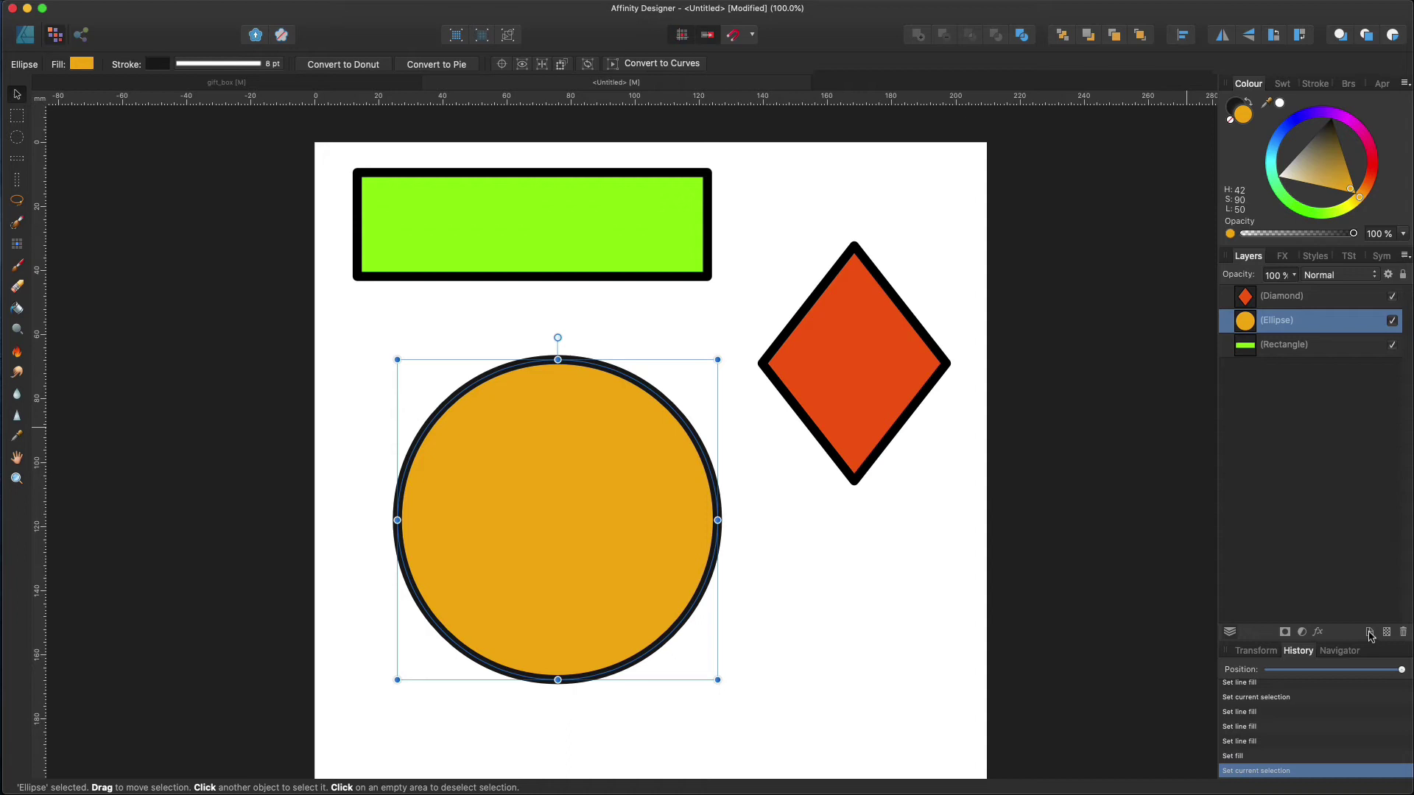
left_click(835, 546)
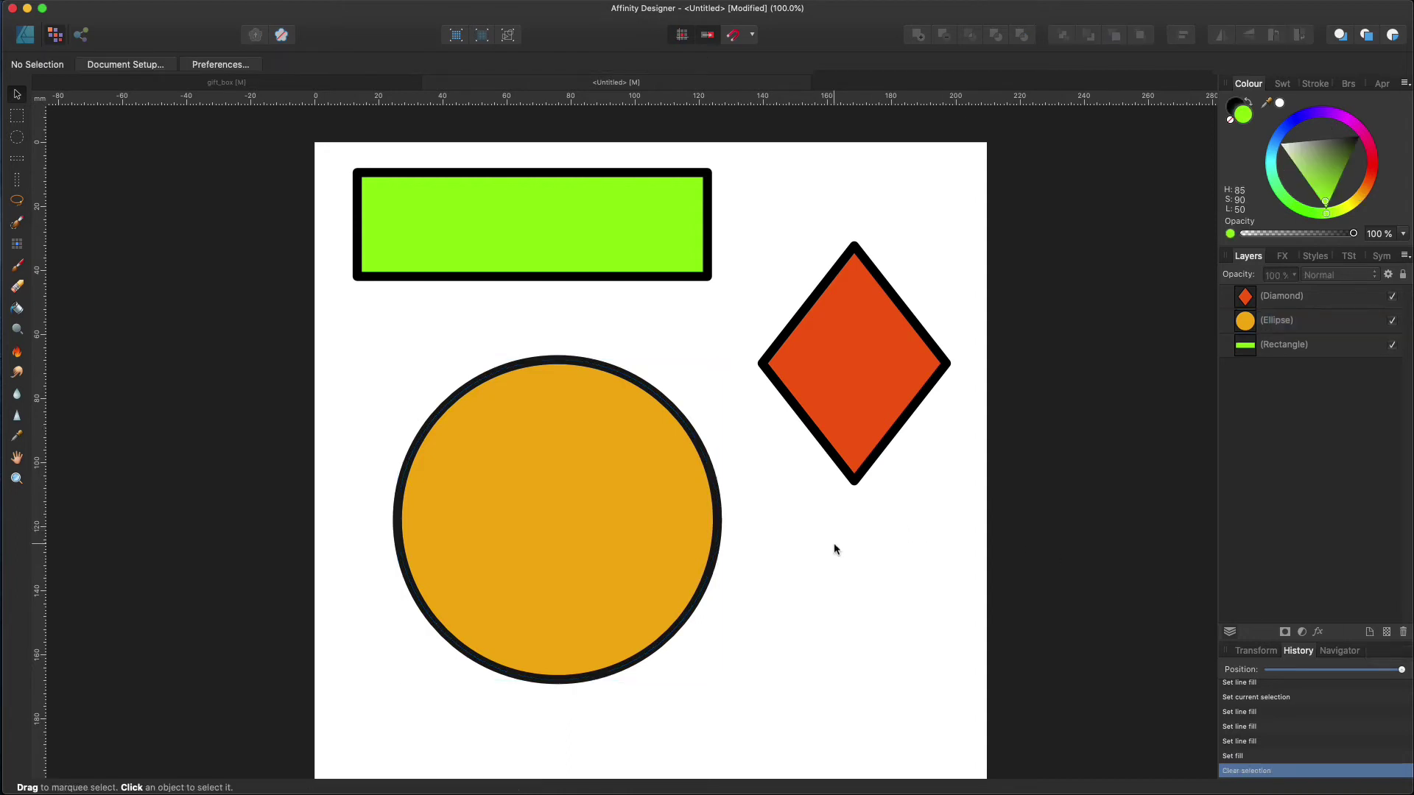
left_click(17, 266)
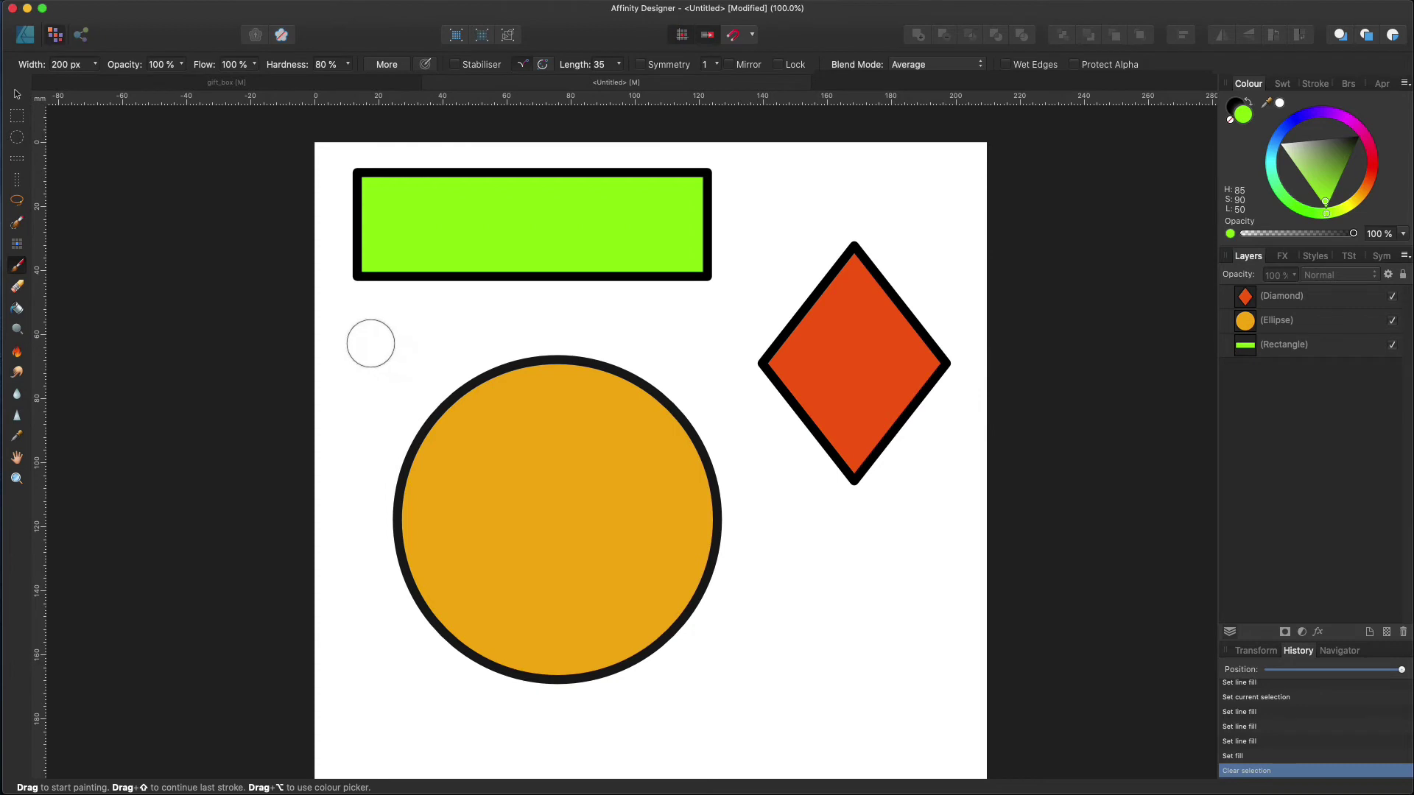
Spray green speckles between the rectangle and circle on a new pixel layer
left_click(392, 340)
mouse_move(392, 341)
left_mouse_down()
mouse_move(740, 337)
mouse_move(822, 432)
left_mouse_up()
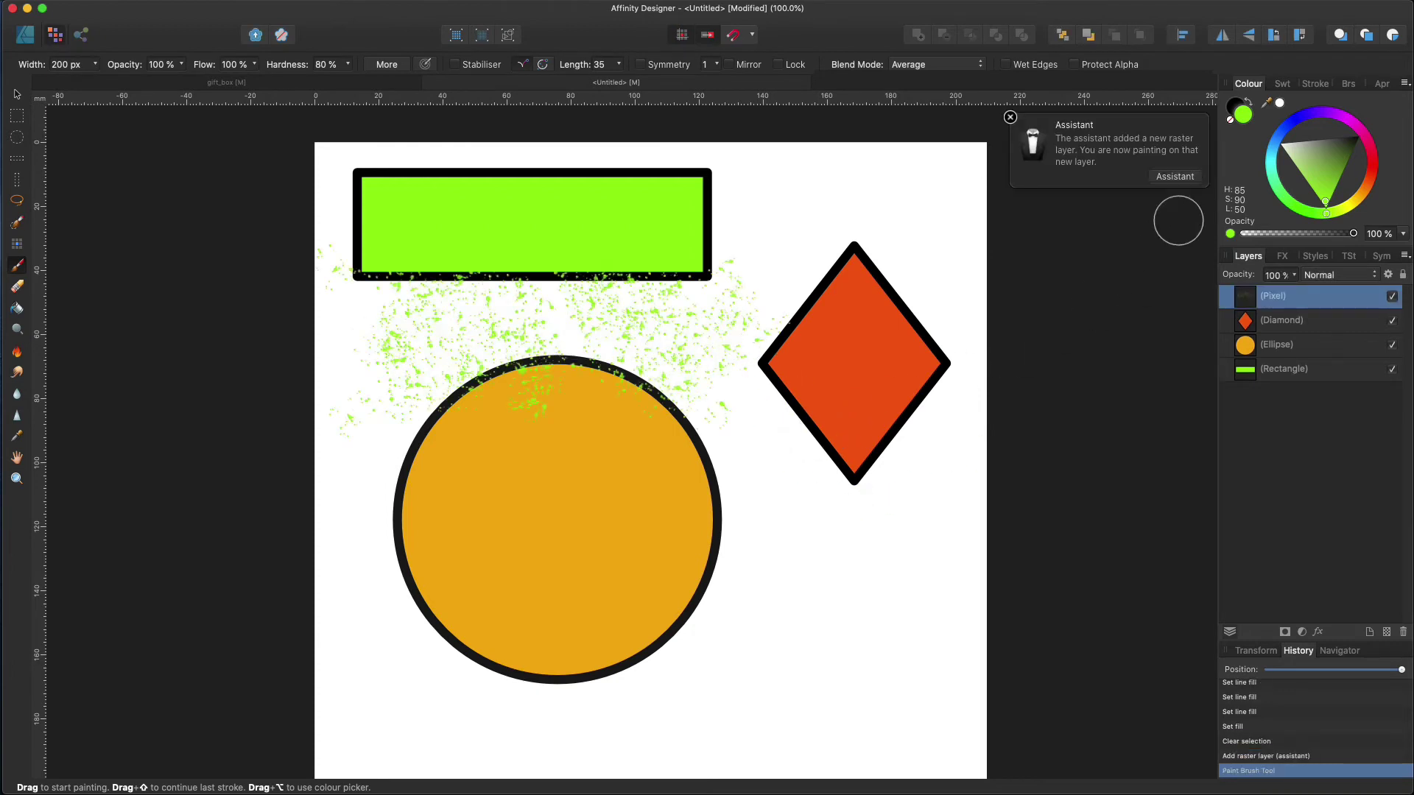
left_click(1350, 87)
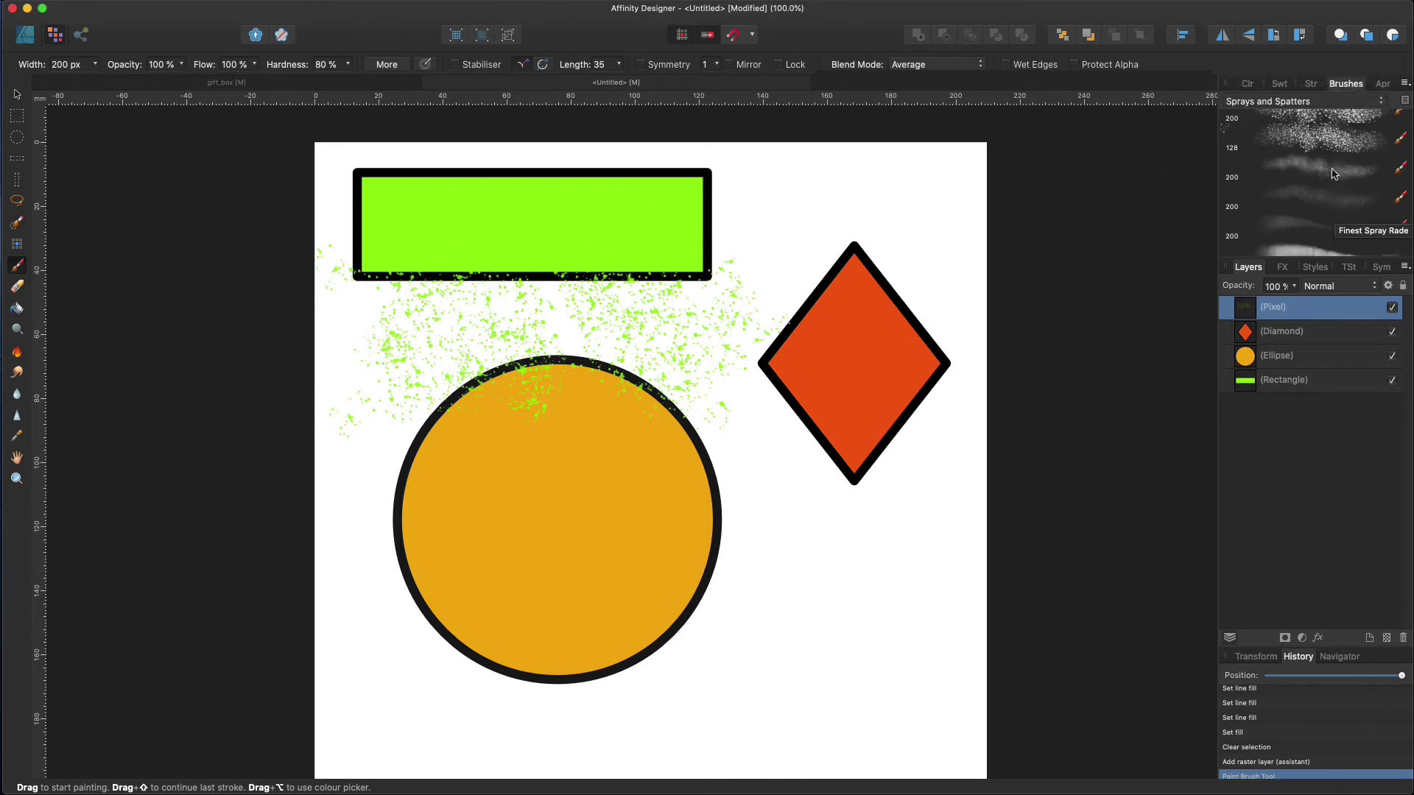
scroll(1337, 163, "up", 1)
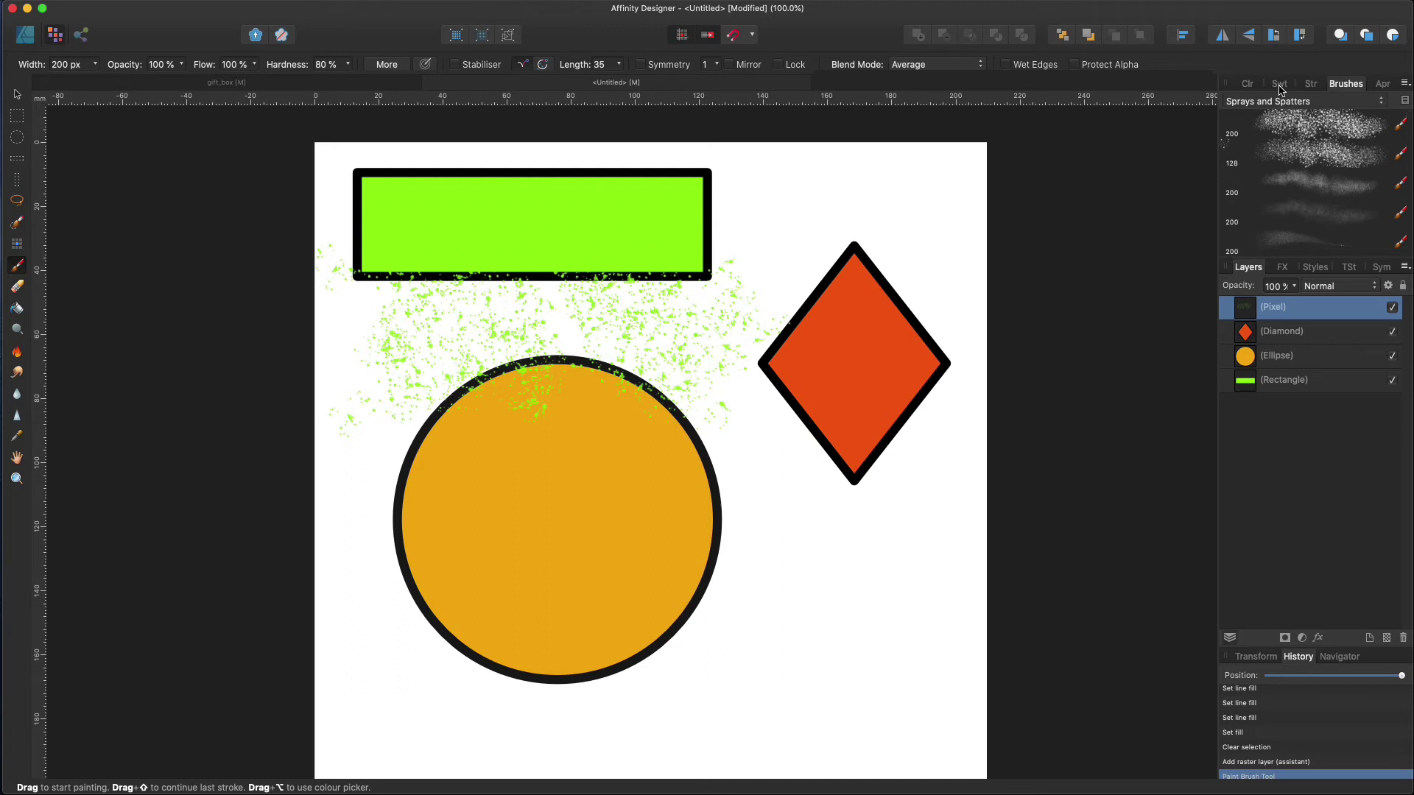
Switch the paint colour to purple and spray dense splatter across the circle
left_click(1248, 84)
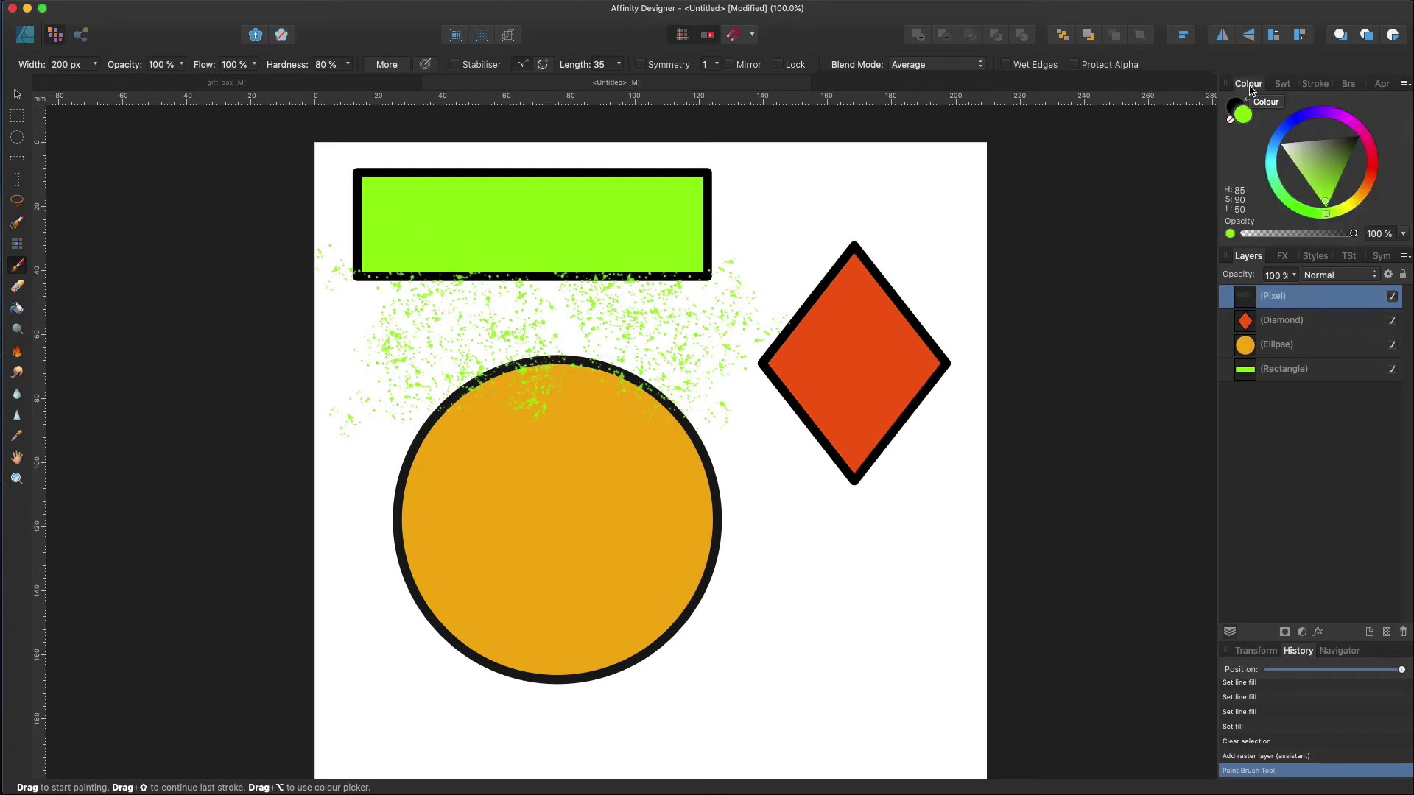
left_click(1339, 118)
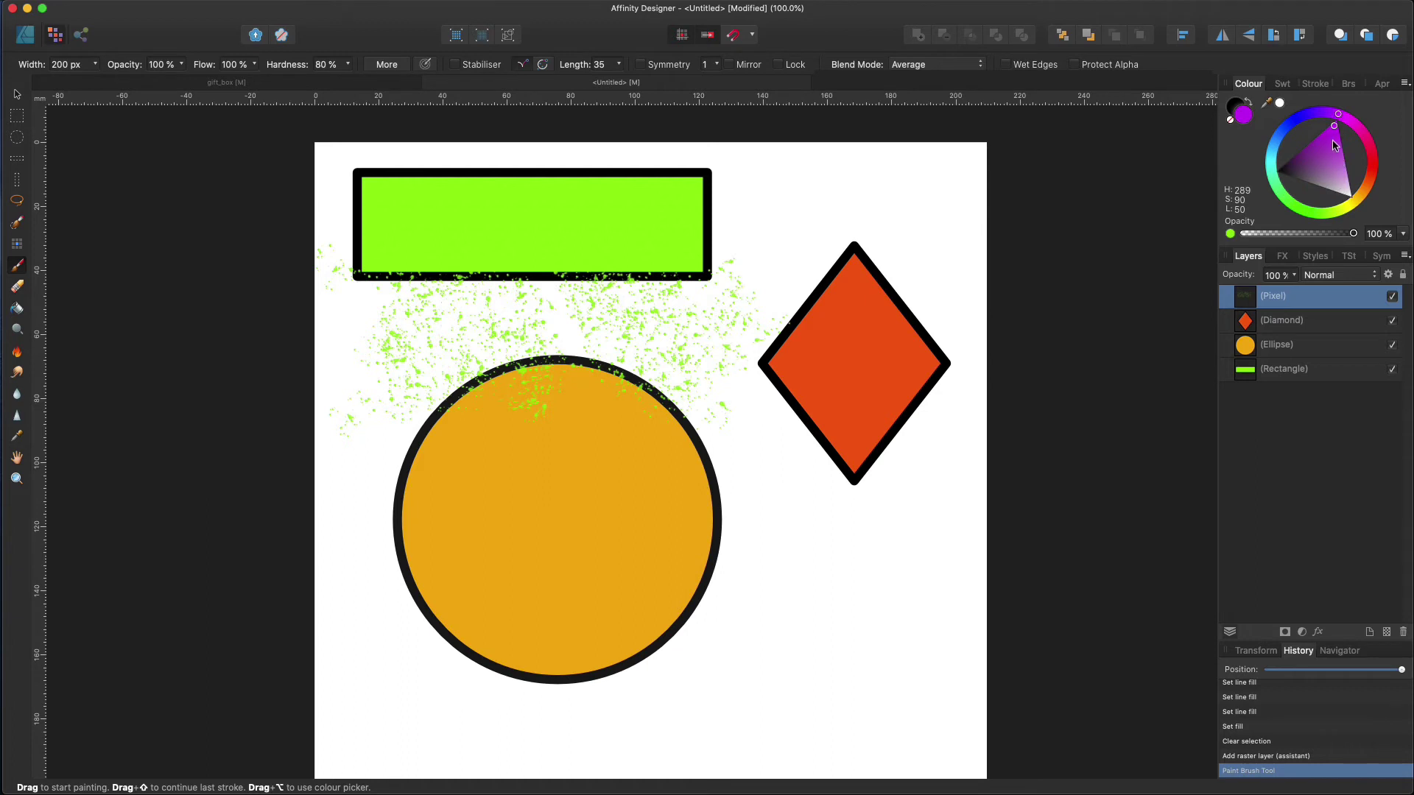
left_click(381, 436)
mouse_move(381, 436)
left_mouse_down()
mouse_move(685, 443)
mouse_move(713, 470)
mouse_move(700, 484)
mouse_move(603, 517)
mouse_move(446, 484)
mouse_move(401, 532)
mouse_move(483, 594)
mouse_move(666, 627)
mouse_move(699, 593)
left_mouse_up()
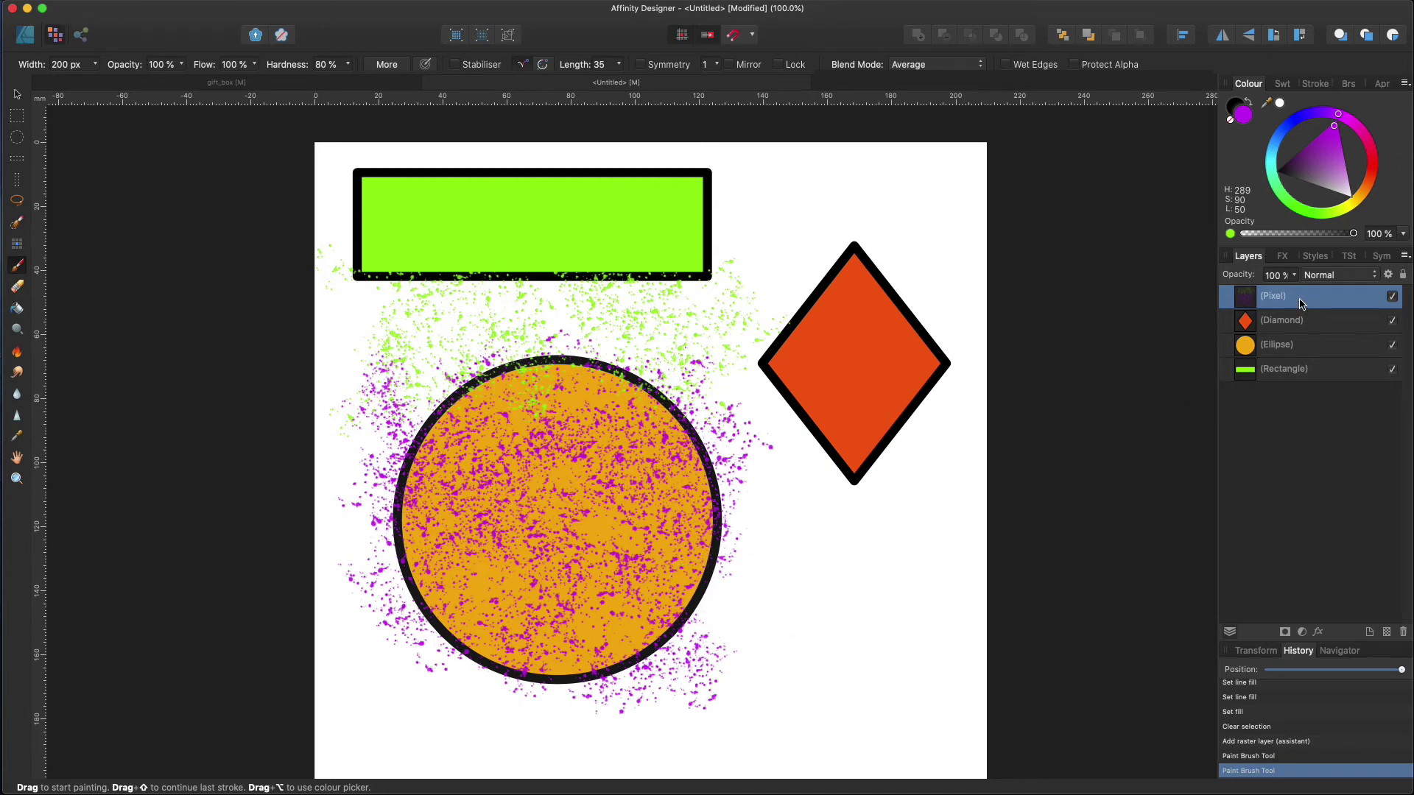
Clip the pixel layer inside the circle and set its blend mode to Linear Light
left_click_drag(1300, 303, 1296, 347)
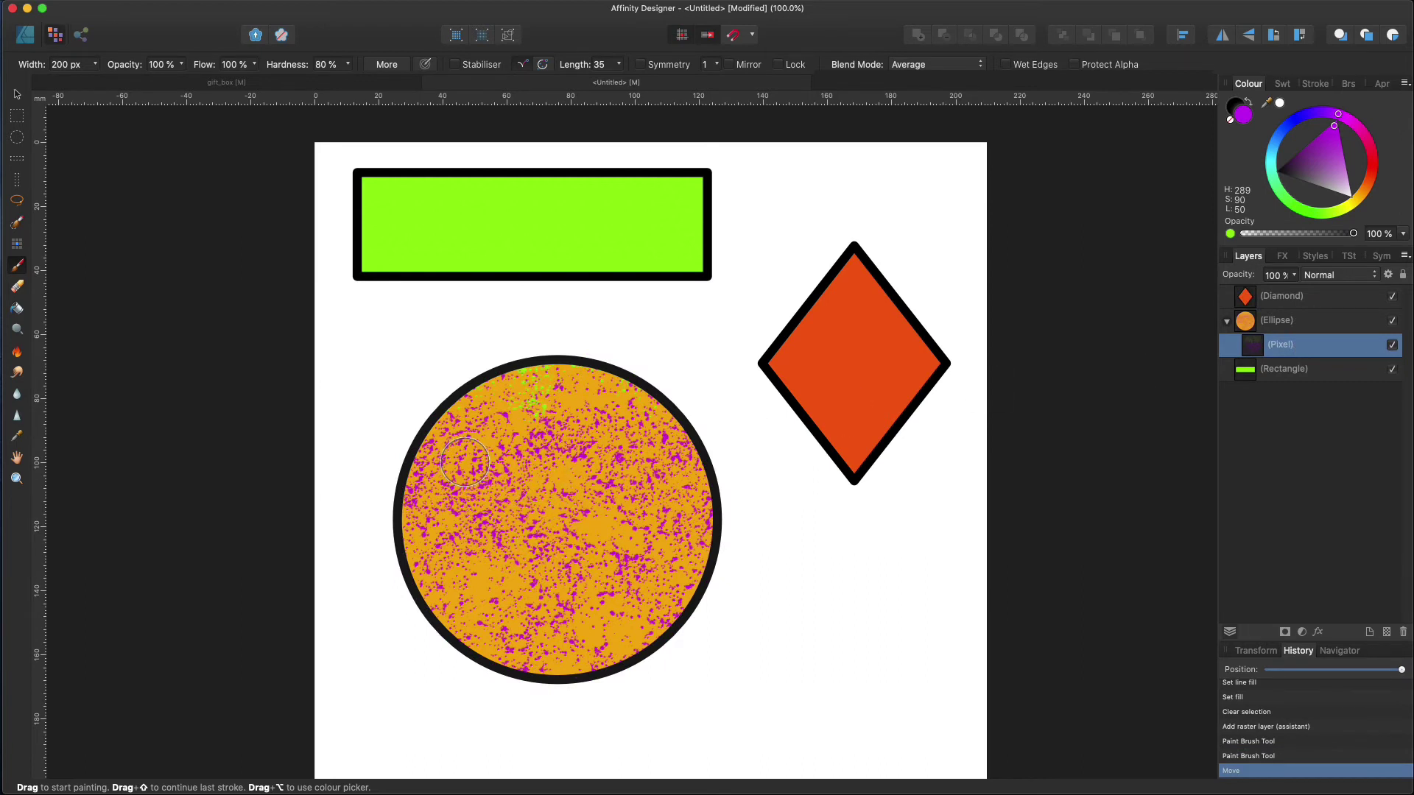
left_click(1362, 280)
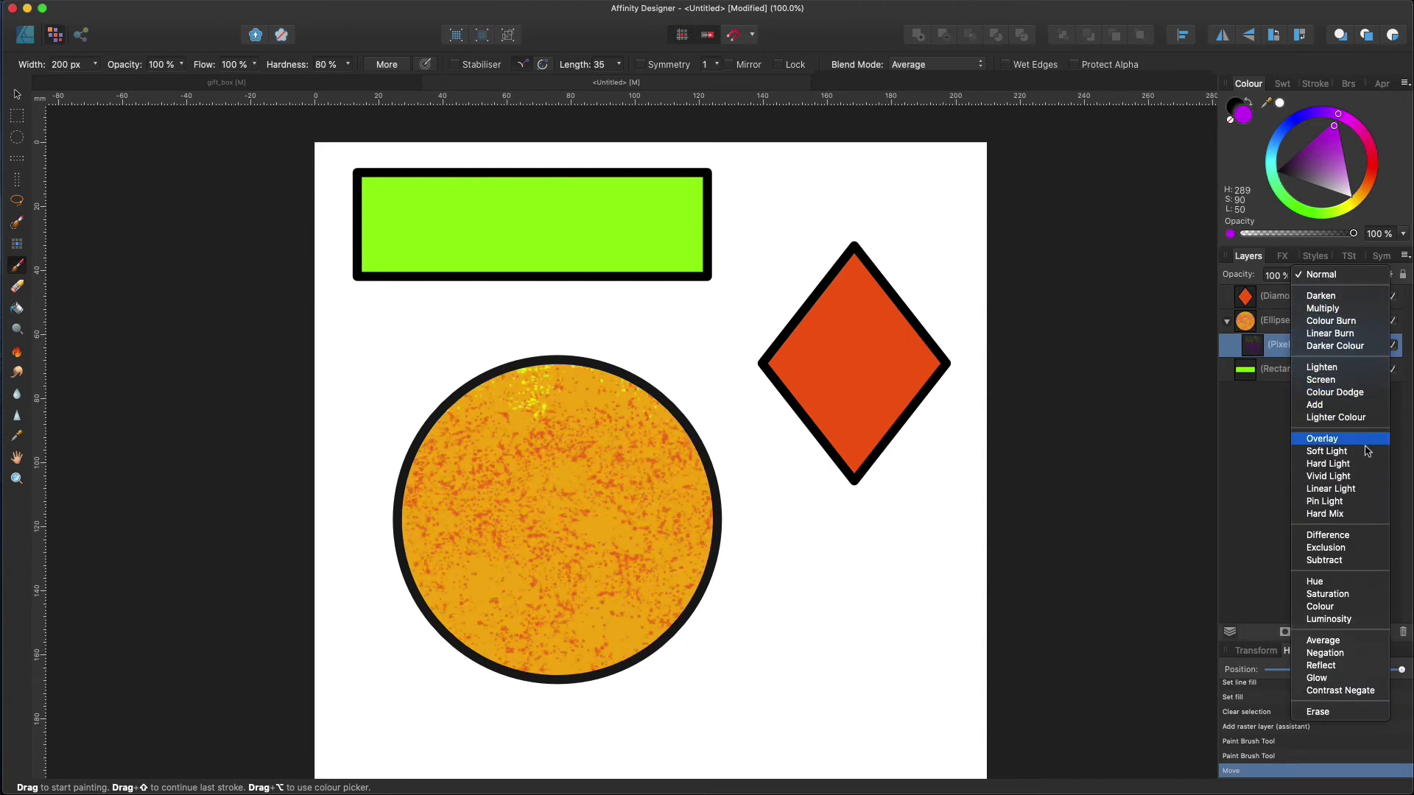
left_click(1344, 489)
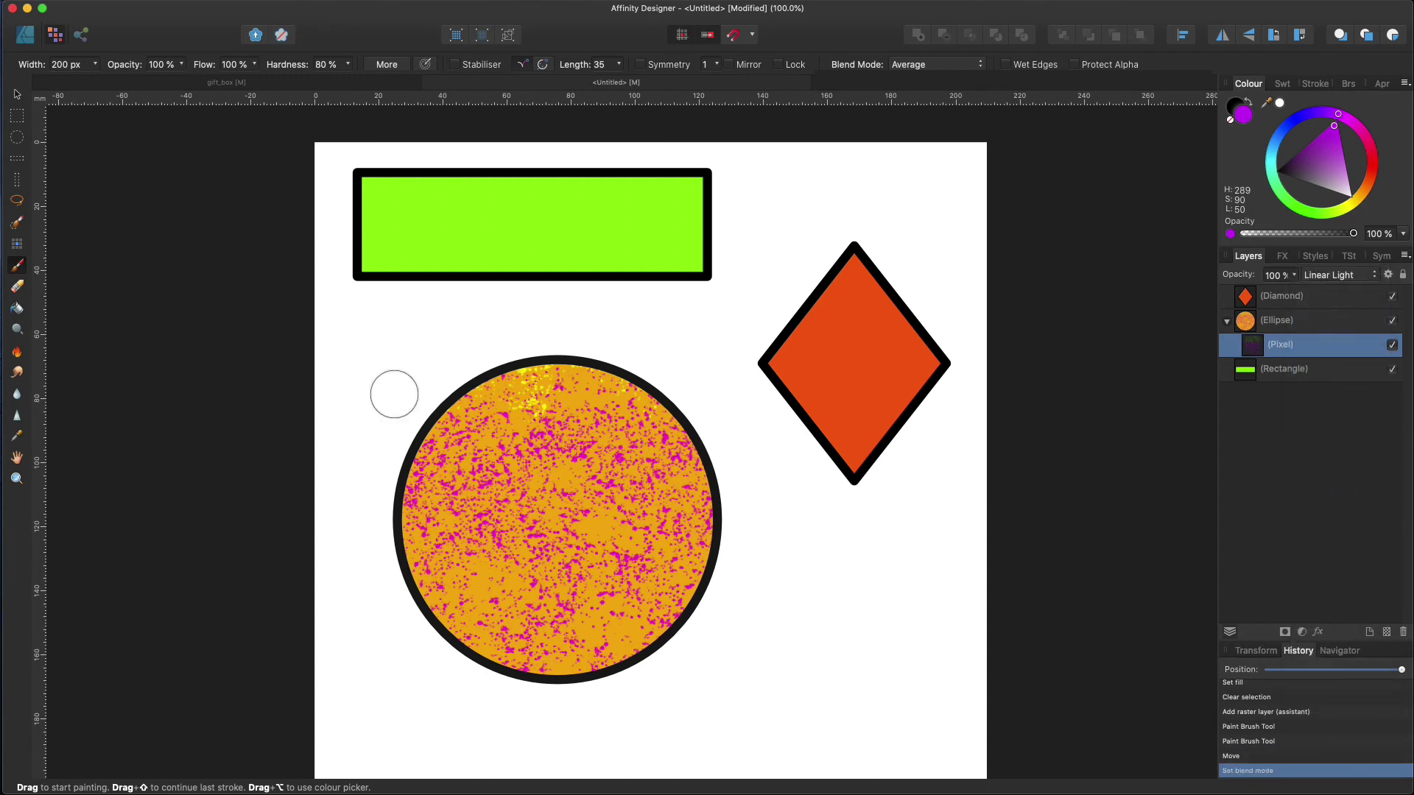
Smudge the circle's paint into pink-orange horizontal streaks with the Smudge Brush
left_click(17, 372)
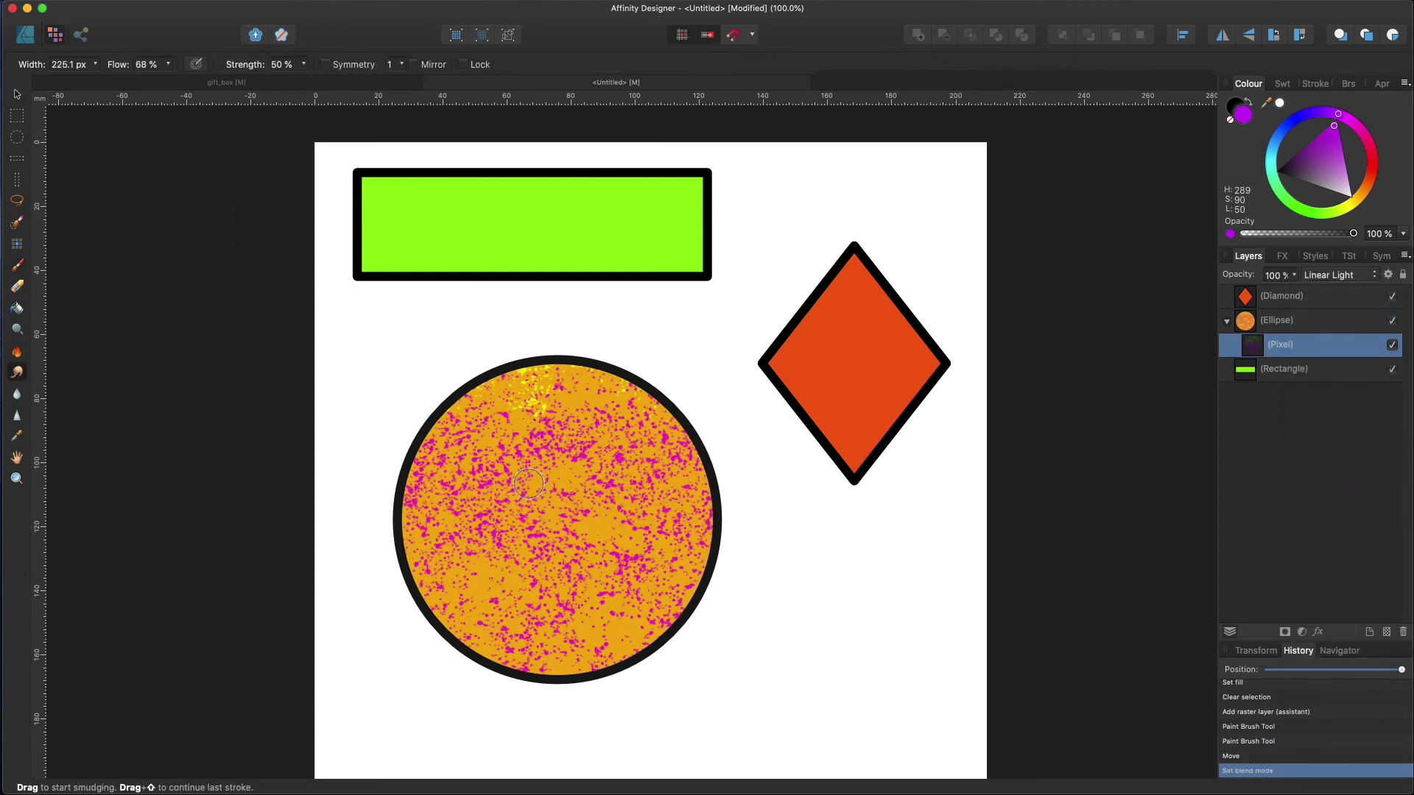
mouse_move(528, 484)
left_mouse_down()
mouse_move(560, 462)
mouse_move(782, 457)
mouse_move(383, 453)
mouse_move(652, 447)
mouse_move(395, 416)
mouse_move(727, 407)
mouse_move(430, 391)
mouse_move(696, 382)
mouse_move(730, 490)
mouse_move(329, 492)
mouse_move(739, 492)
mouse_move(439, 510)
mouse_move(755, 528)
mouse_move(391, 546)
mouse_move(720, 577)
mouse_move(489, 601)
mouse_move(450, 575)
mouse_move(719, 592)
mouse_move(349, 619)
mouse_move(730, 632)
mouse_move(411, 660)
mouse_move(697, 672)
left_mouse_up()
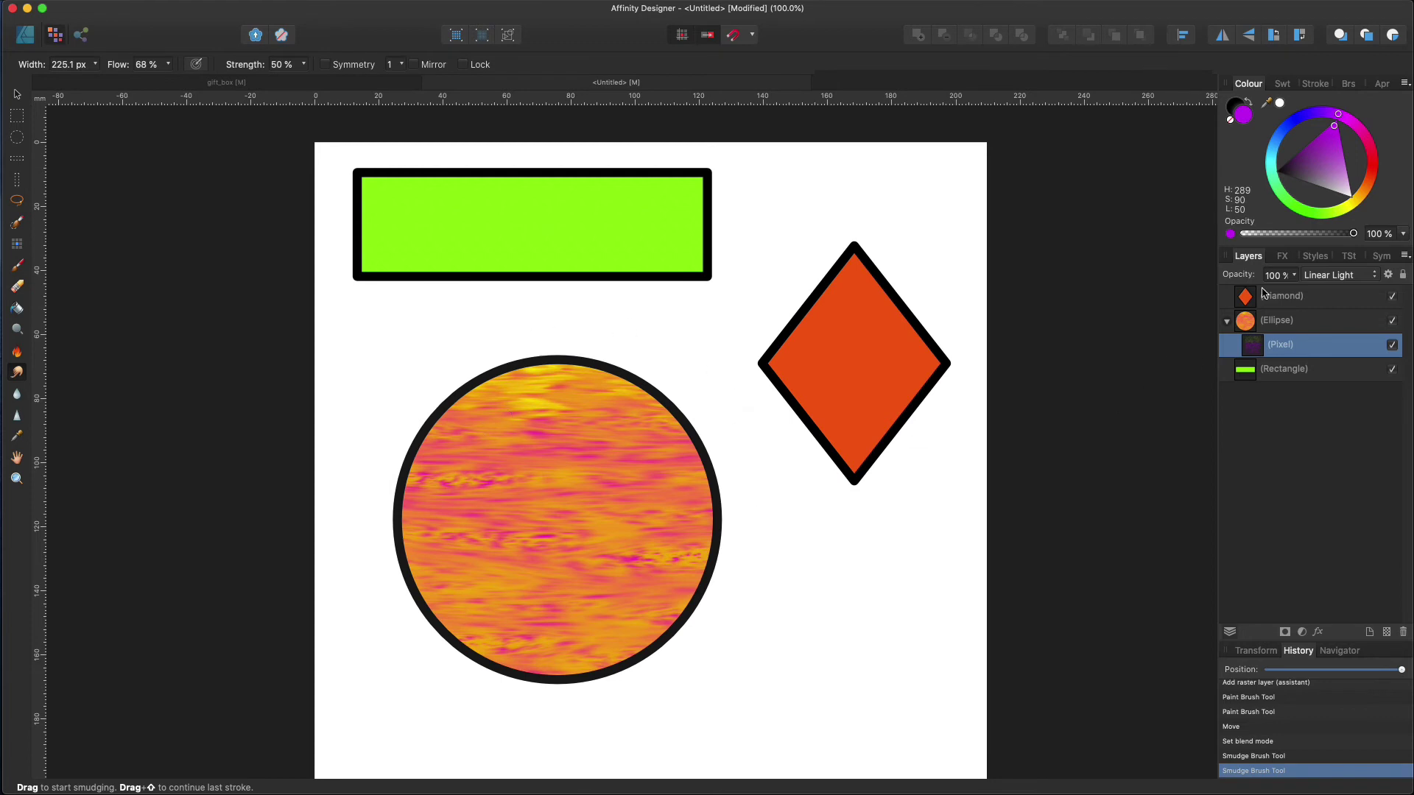
left_click(25, 34)
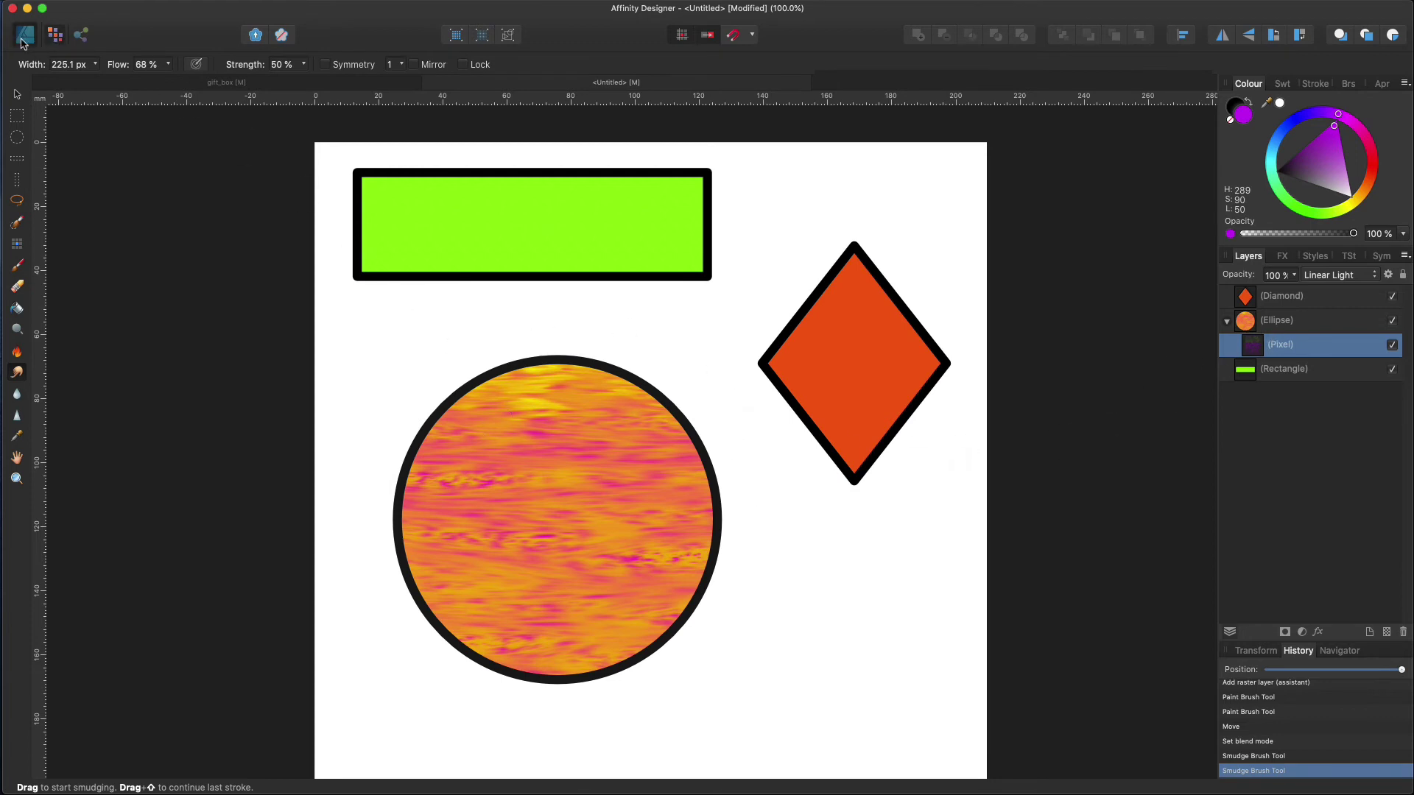
In Export Persona, drag slices slice1 to slice3 around the rectangle, circle and diamond
left_click(59, 39)
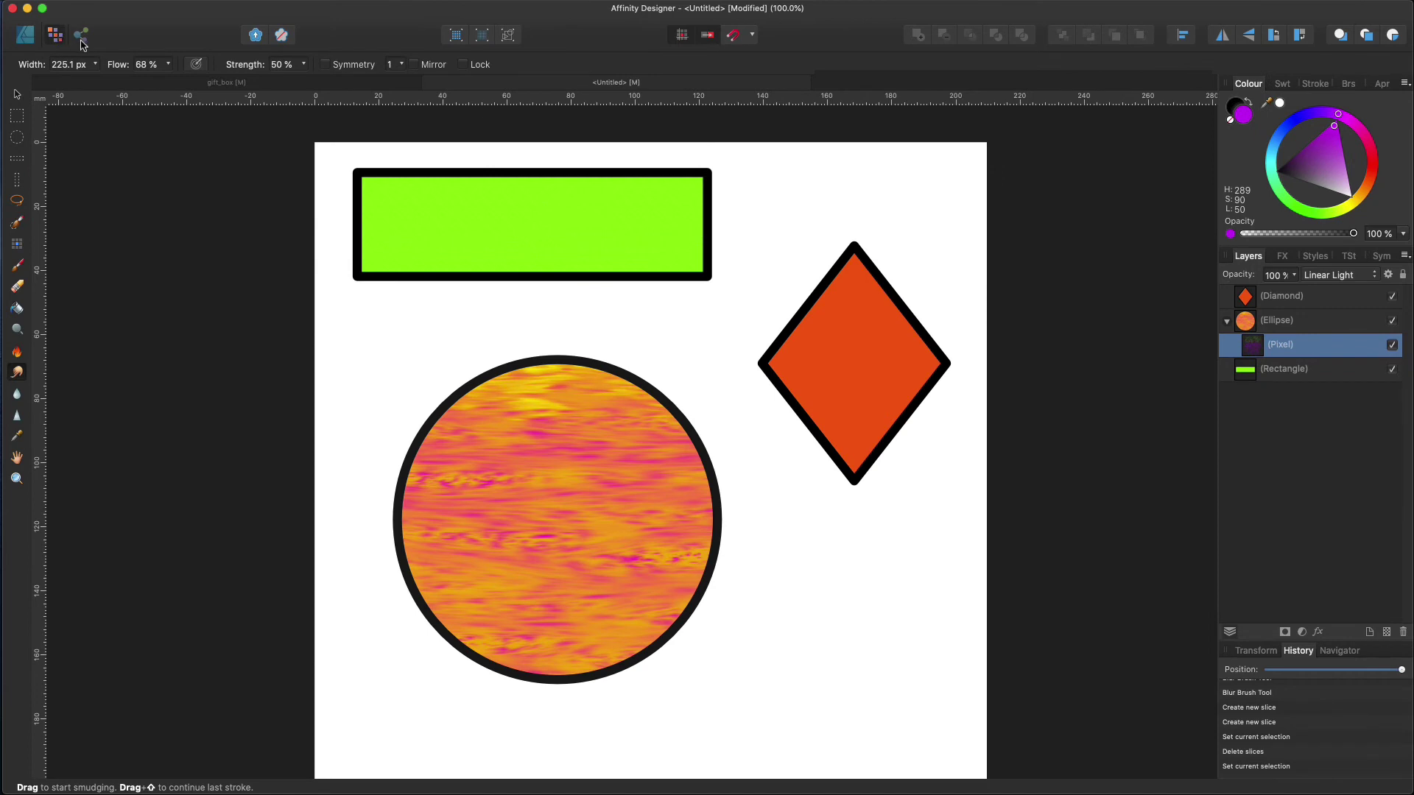
left_click(81, 37)
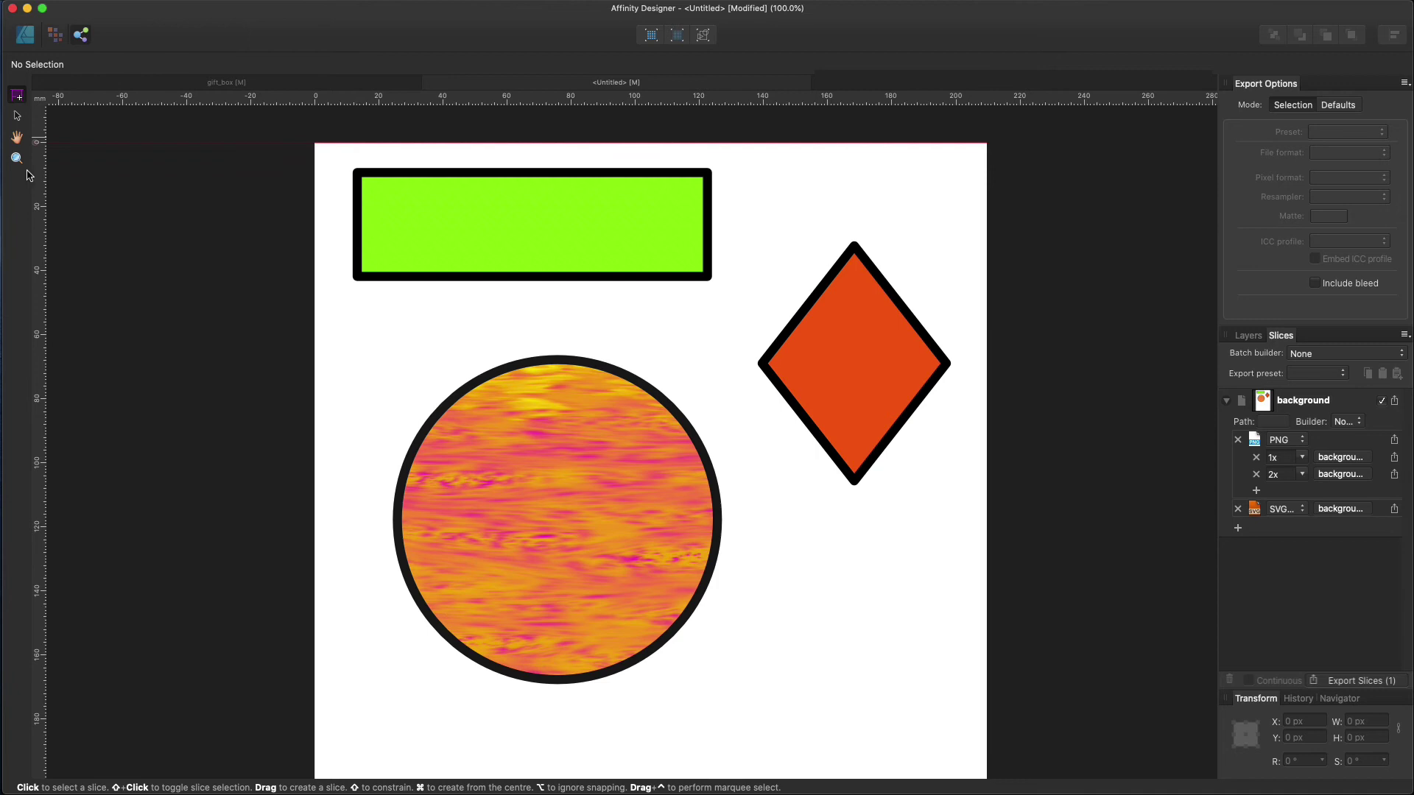
left_click_drag(347, 159, 720, 288)
left_click_drag(380, 335, 734, 693)
left_click_drag(755, 211, 967, 506)
Select slice2 and add a 3x PNG export size alongside the 1x one
left_click(572, 341)
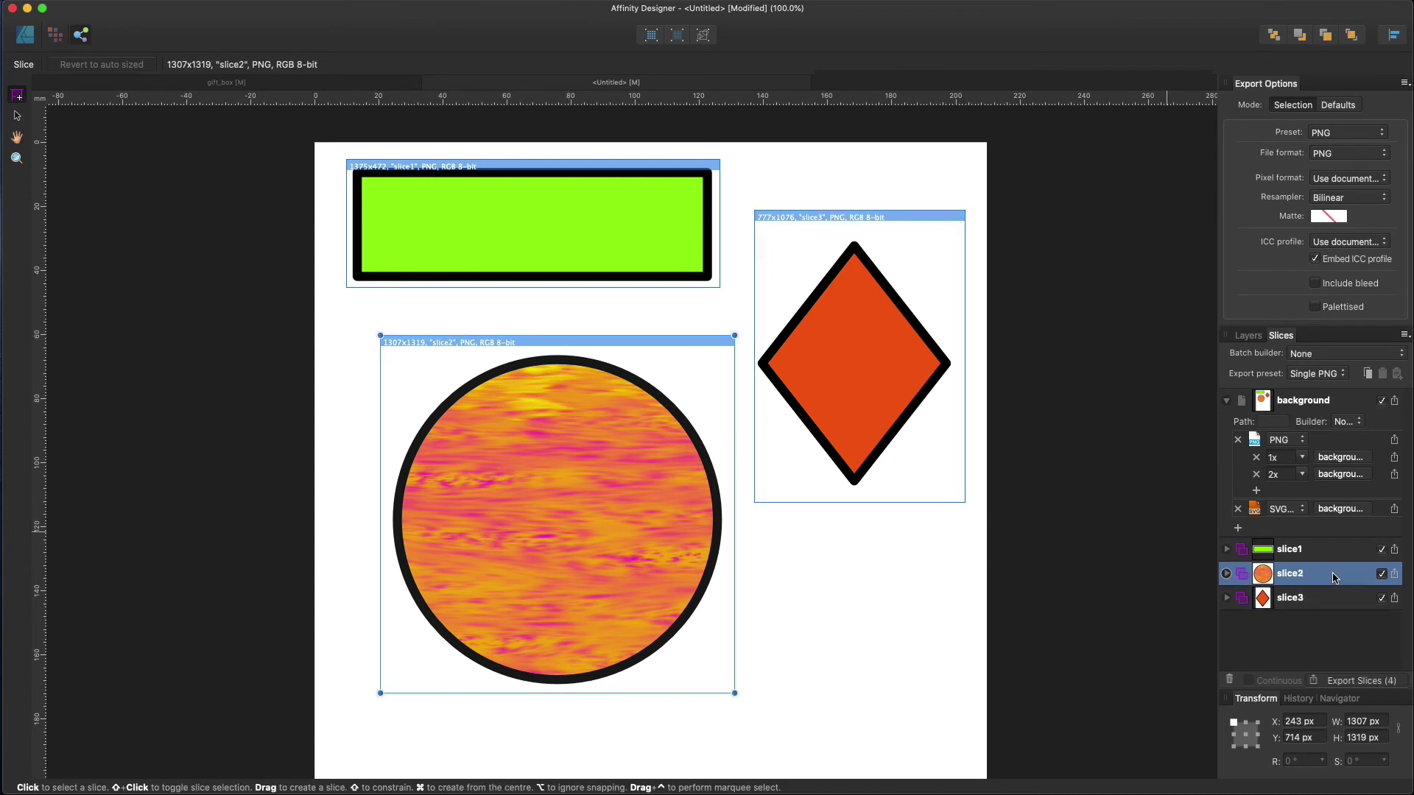
left_click(1227, 575)
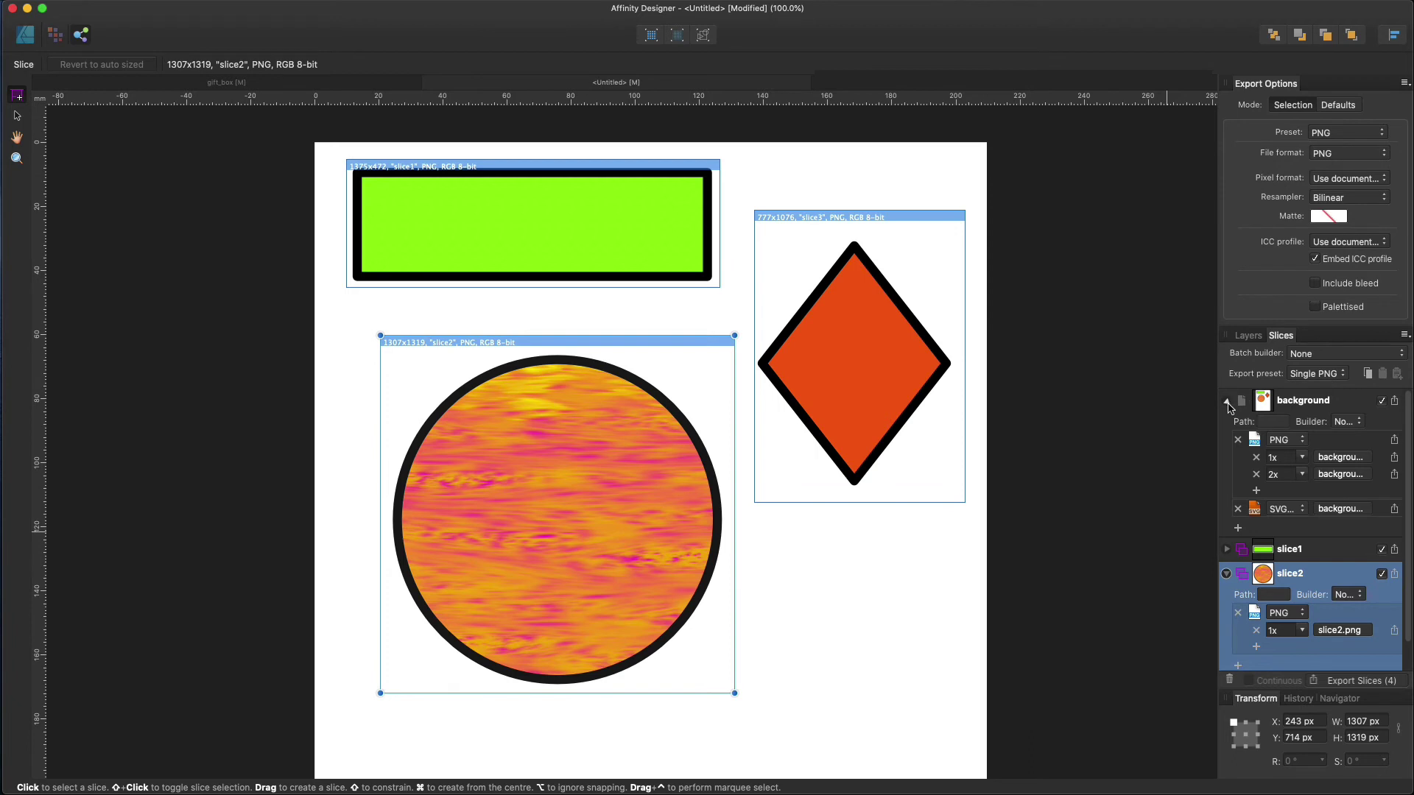
left_click(1227, 401)
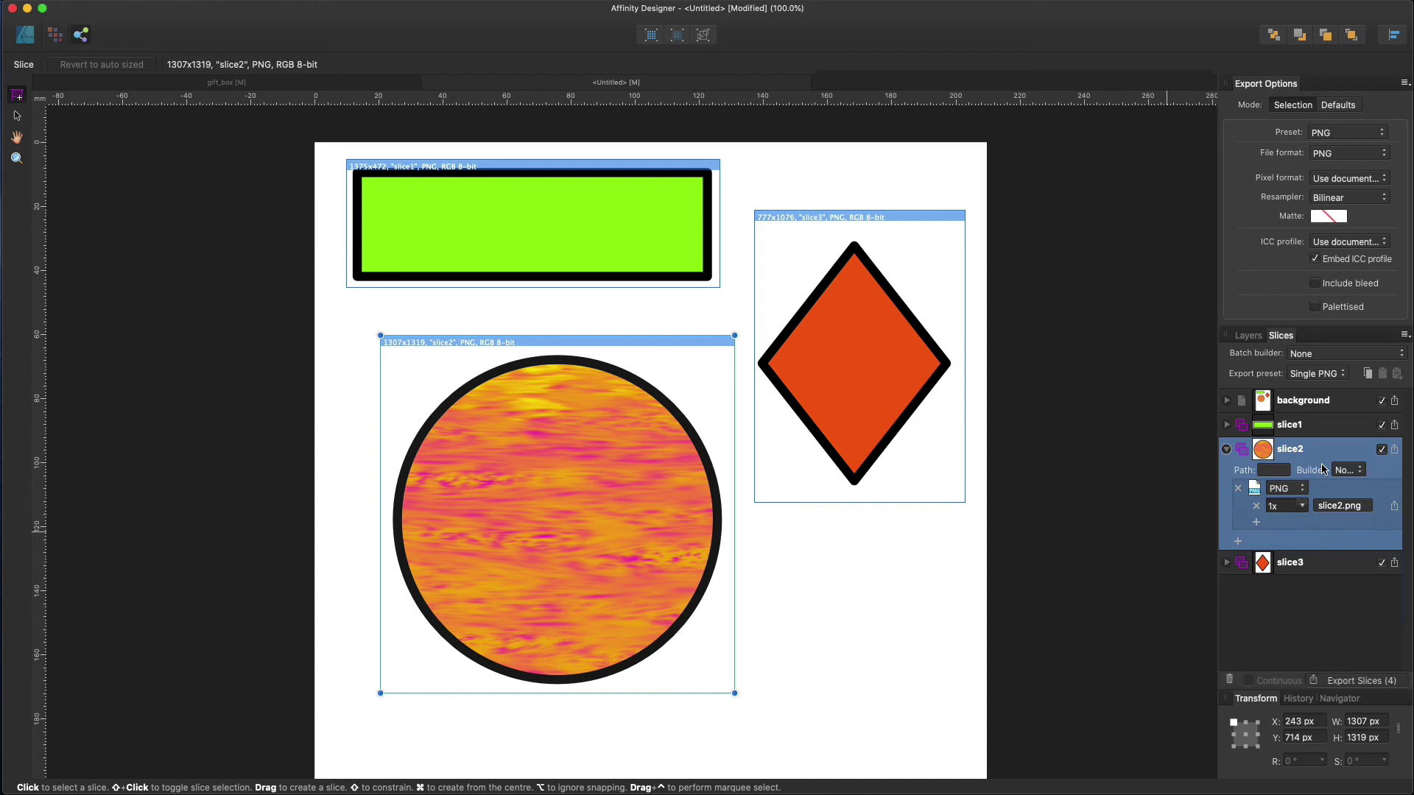
left_click(1257, 524)
left_click(1303, 524)
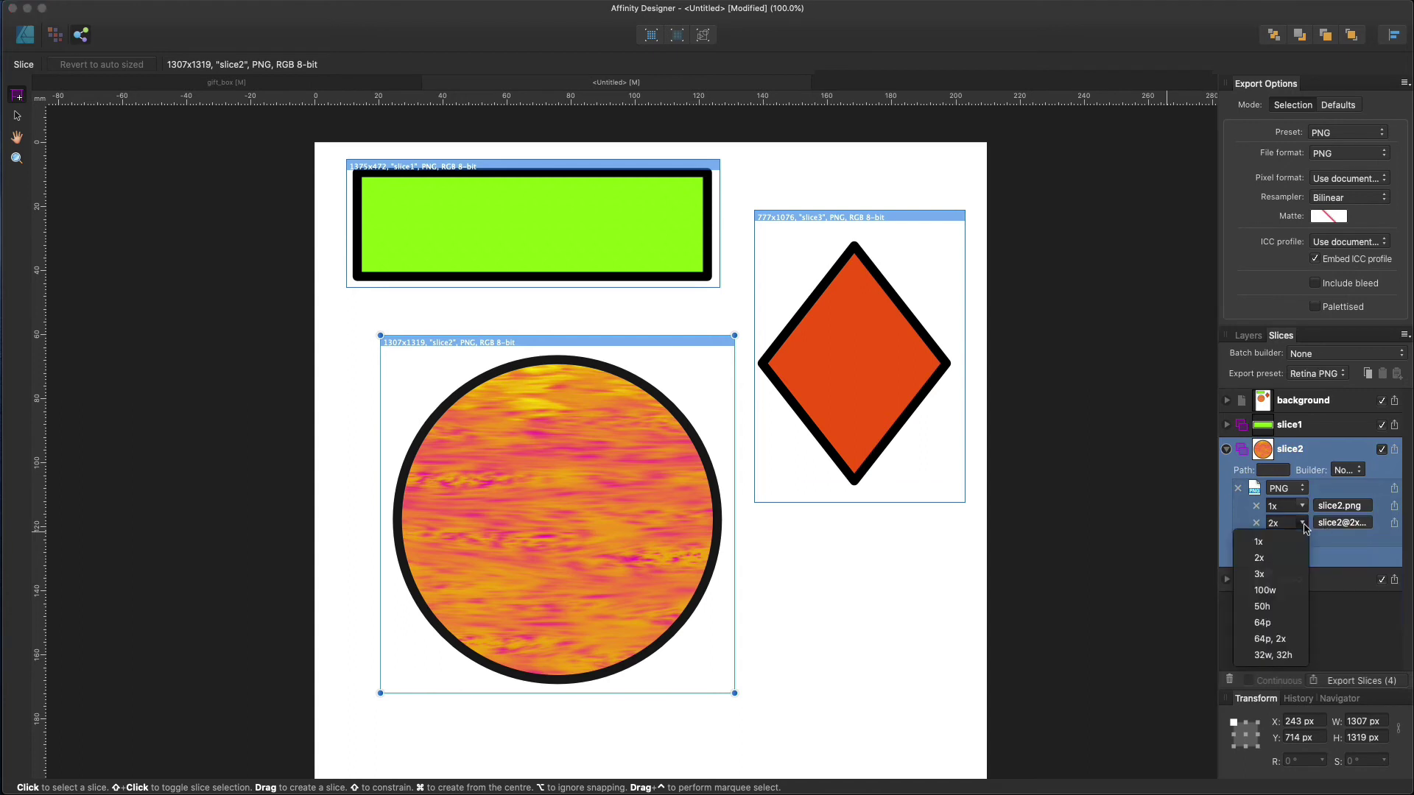
left_click(1273, 575)
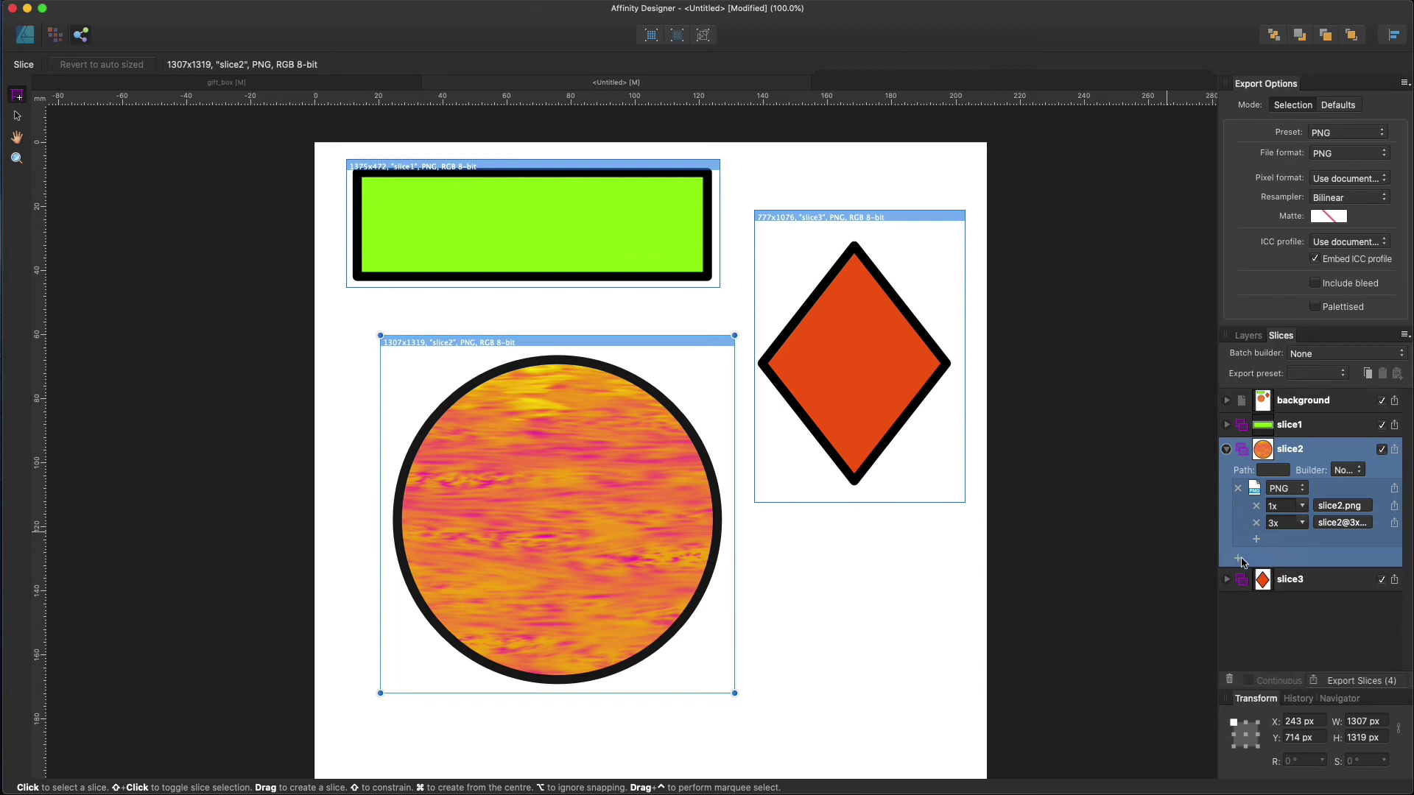
Add a second export format to slice2 set to SVG (for export)
left_click(1238, 558)
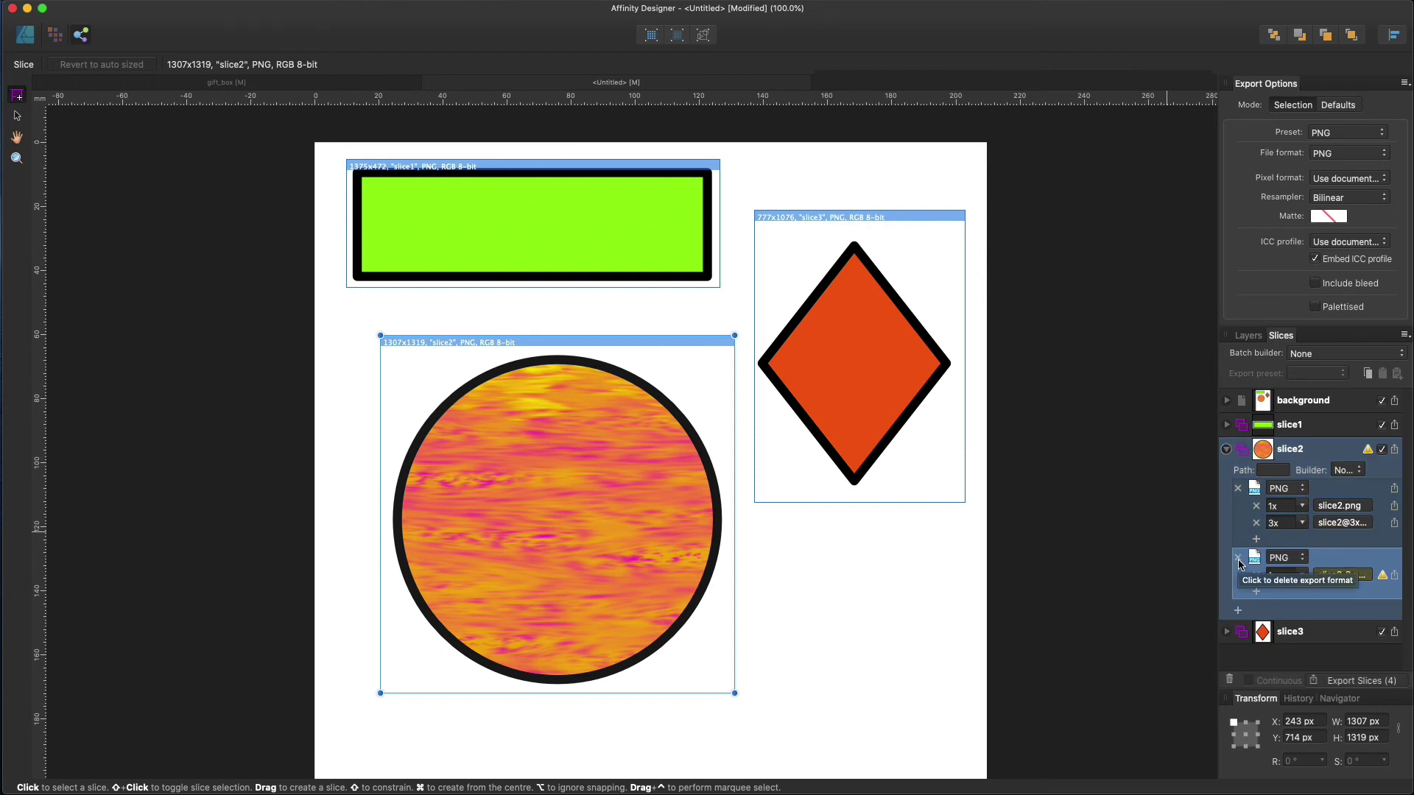
left_click(1302, 560)
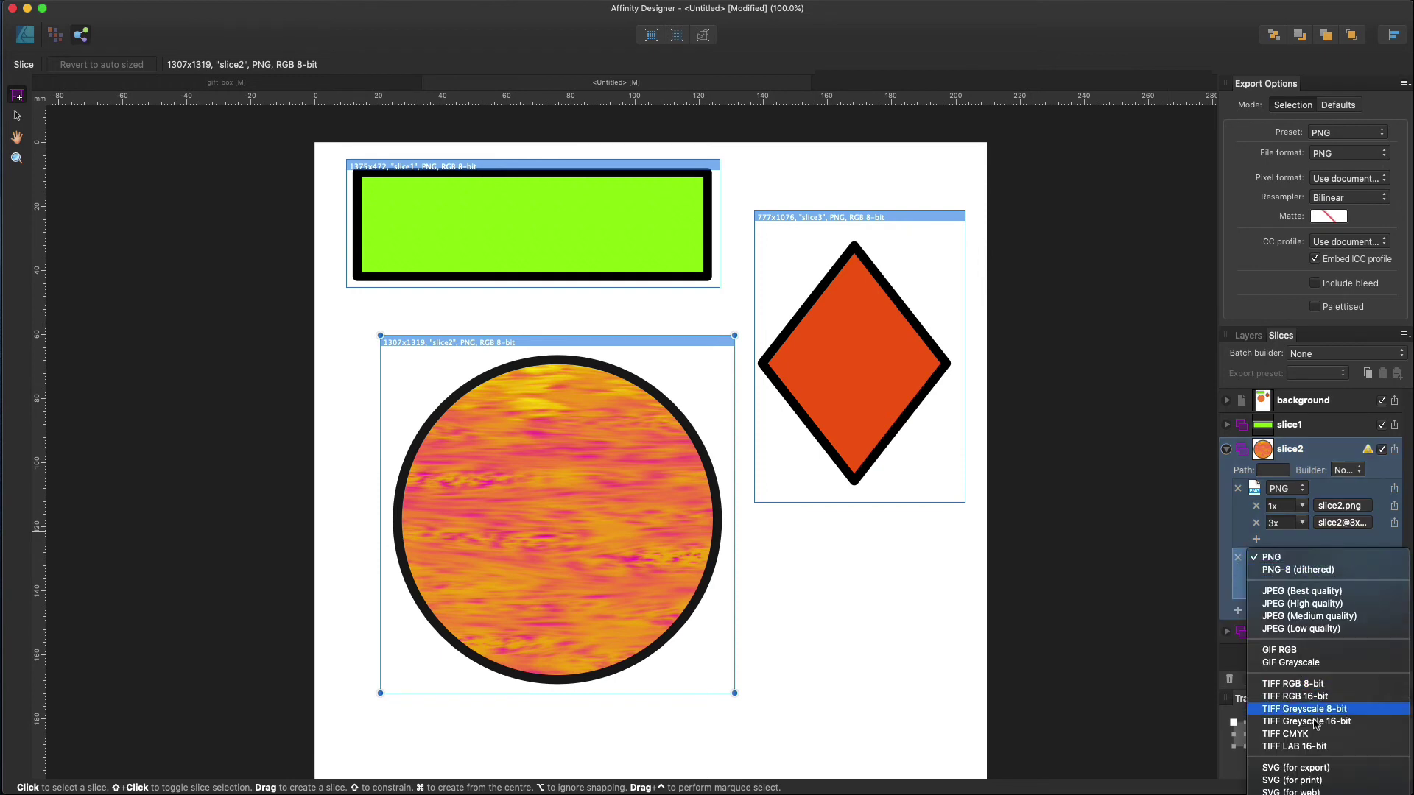
left_click(1296, 768)
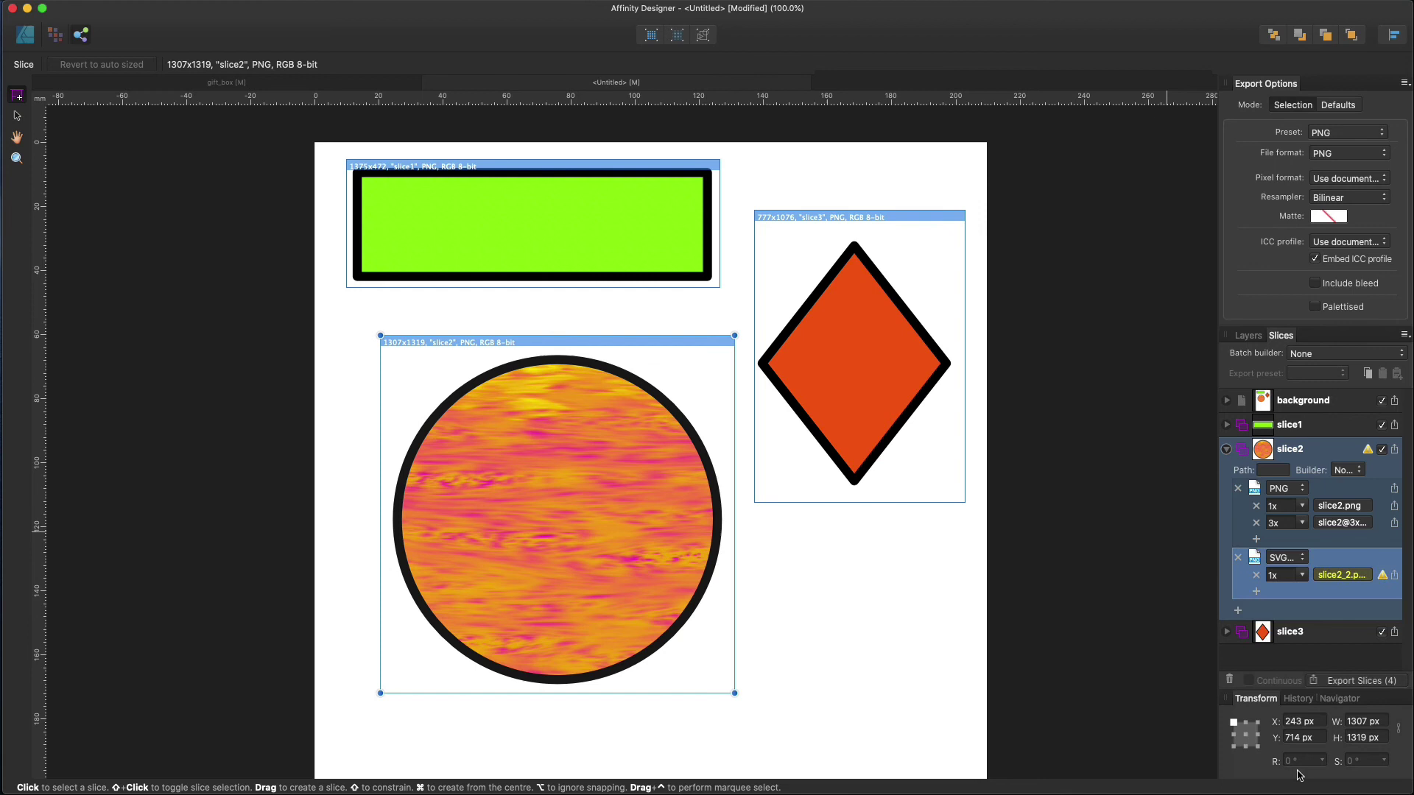